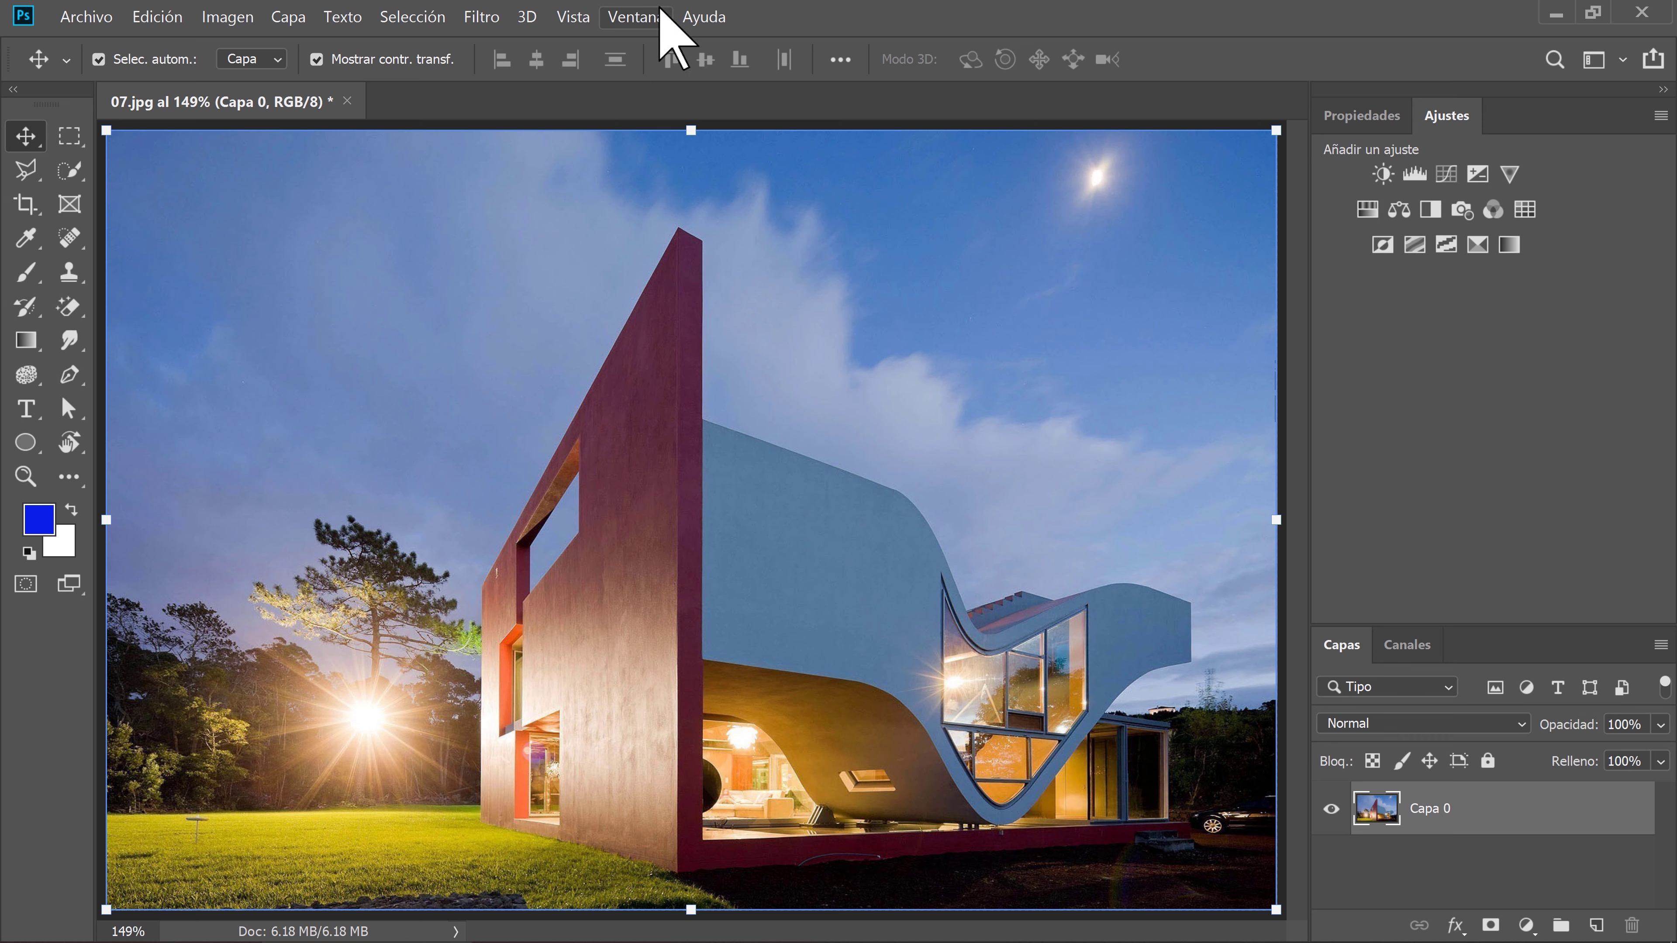
Step: Add a Curves layer clipped to Capa 0 and raise an upper-tone point to brighten the house
click(630, 17)
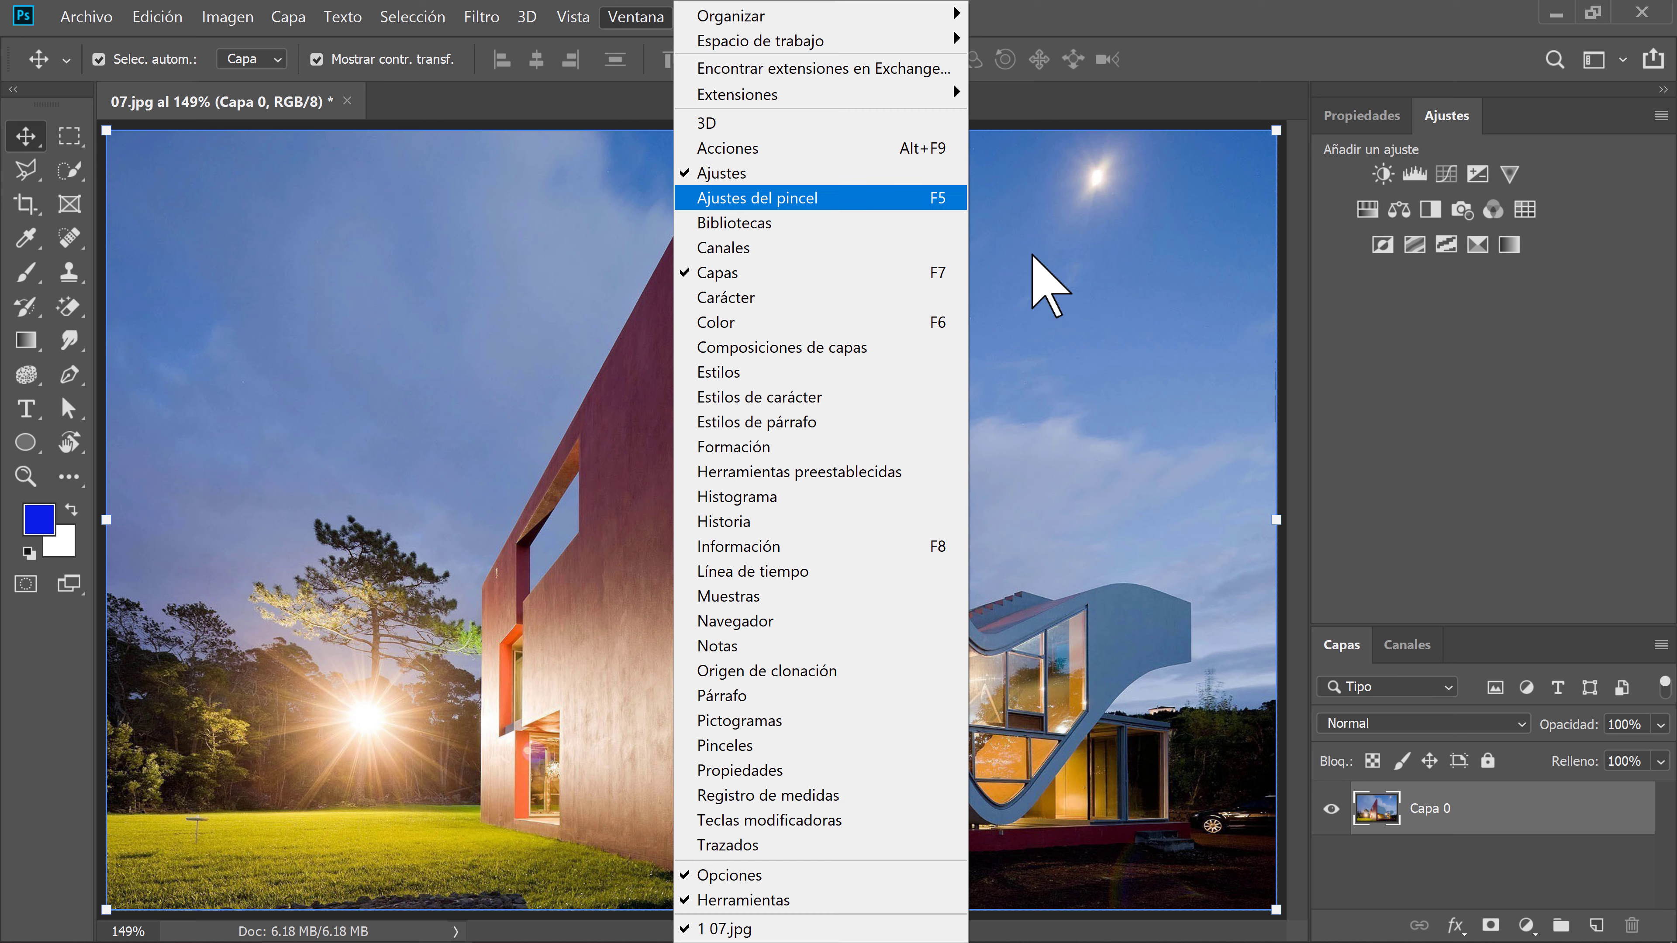
click(1548, 423)
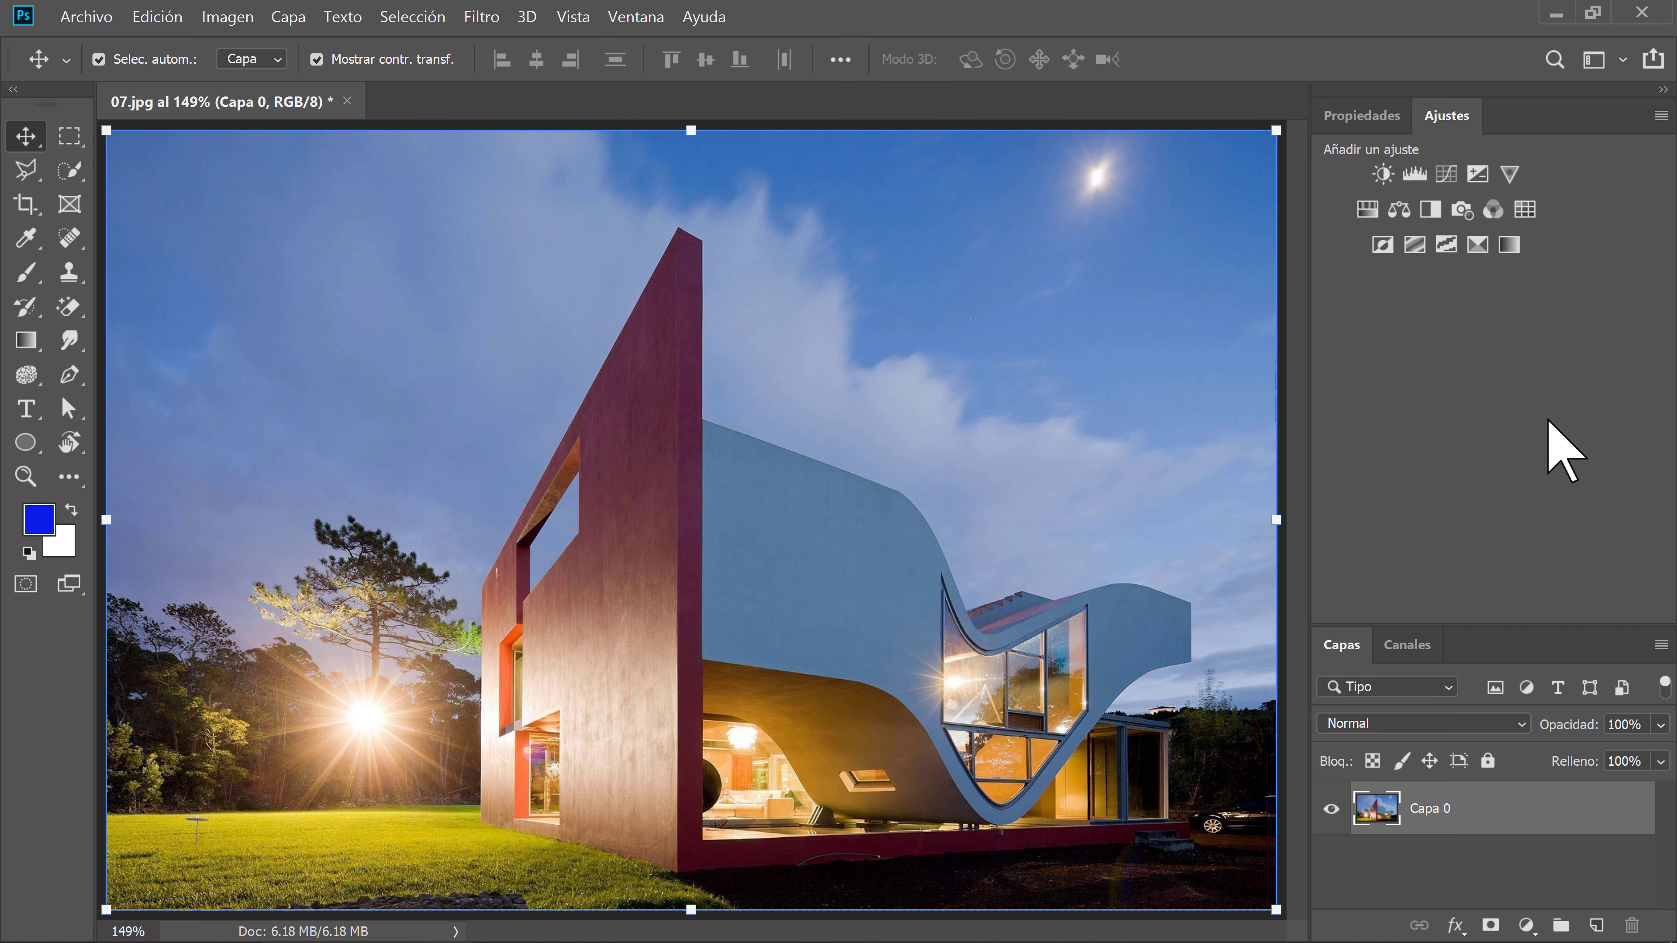
click(1447, 176)
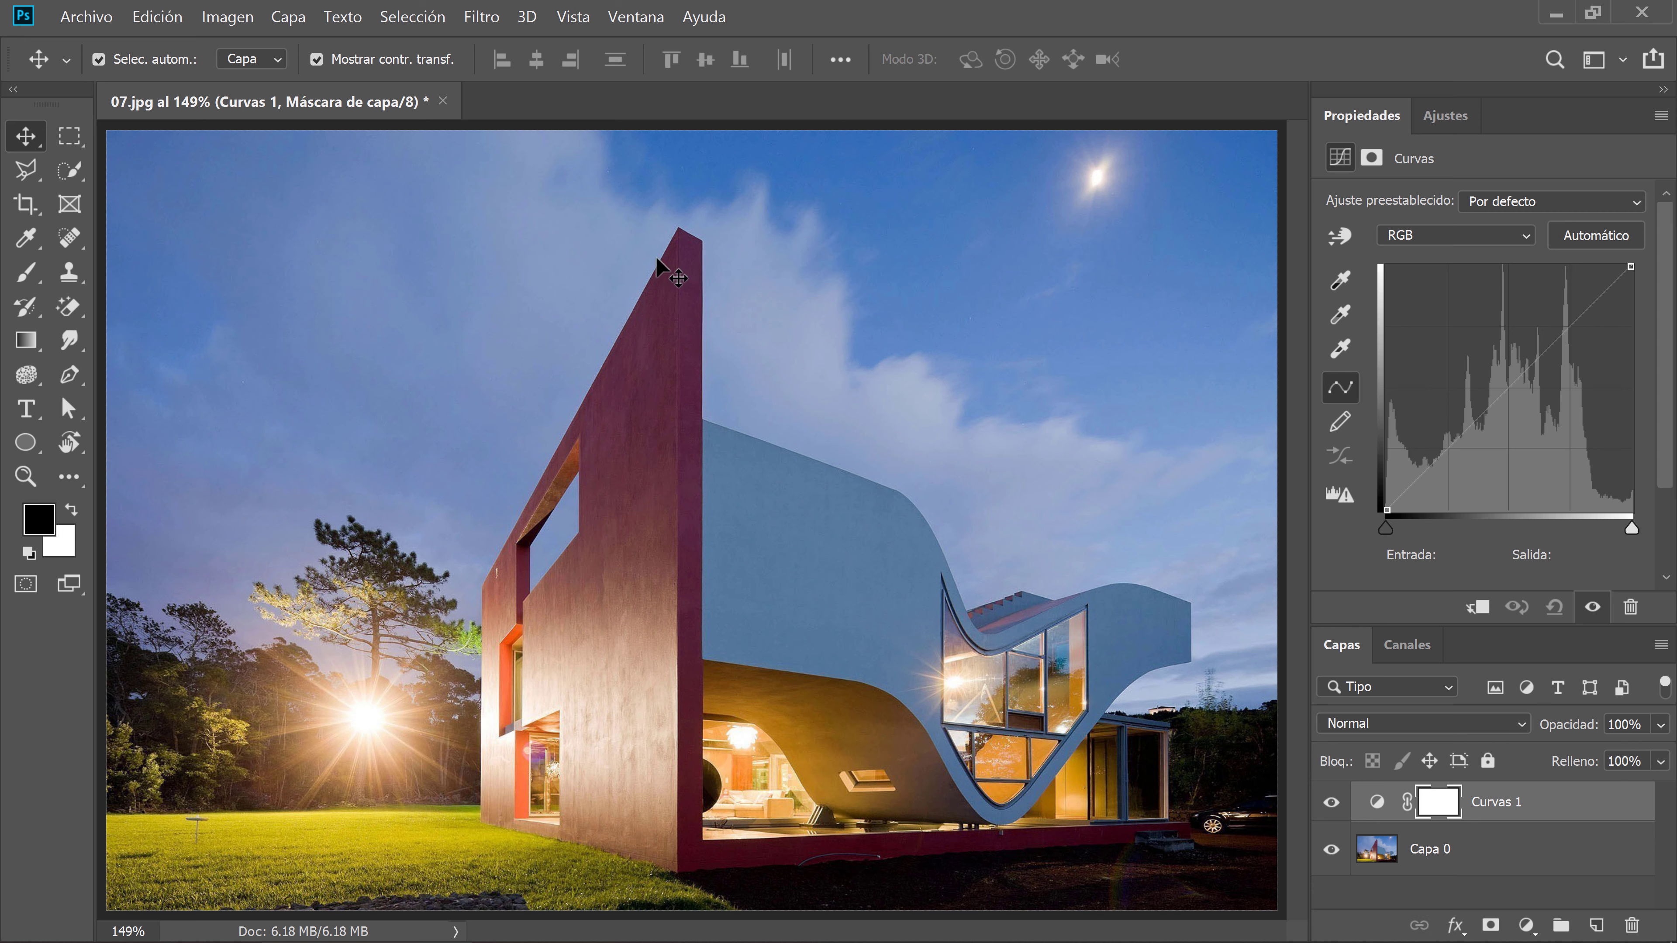
click(1477, 608)
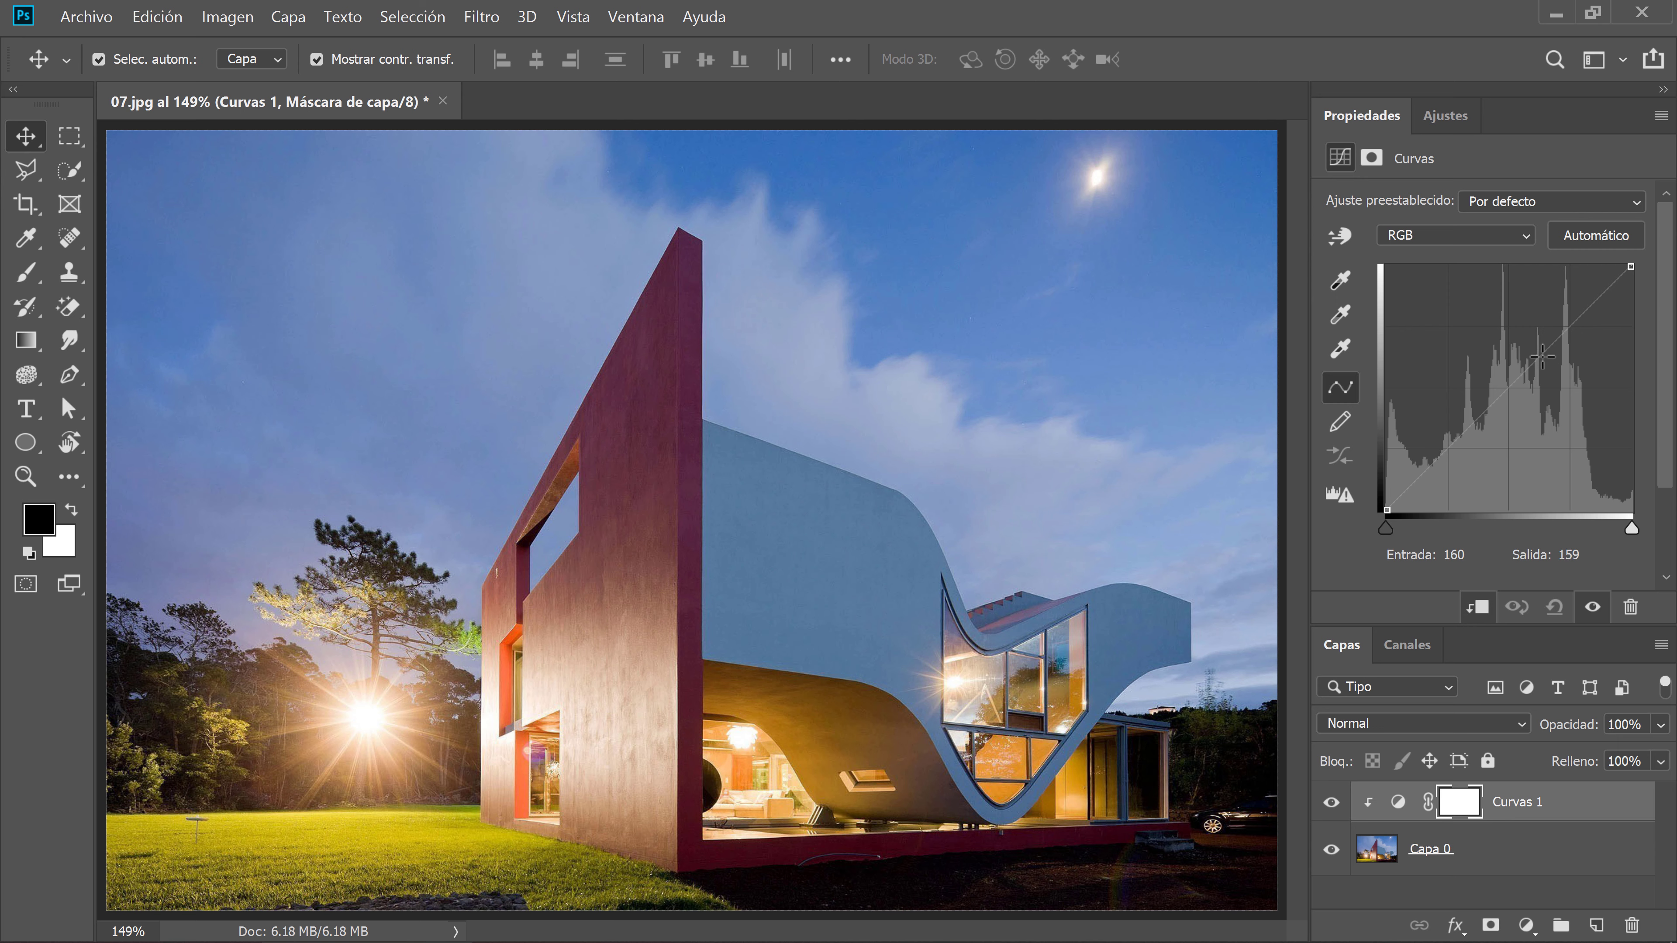
mouse_move(1541, 357)
mouse_down()
mouse_move(1575, 388)
mouse_move(1531, 322)
mouse_move(1449, 449)
mouse_move(1552, 322)
mouse_up()
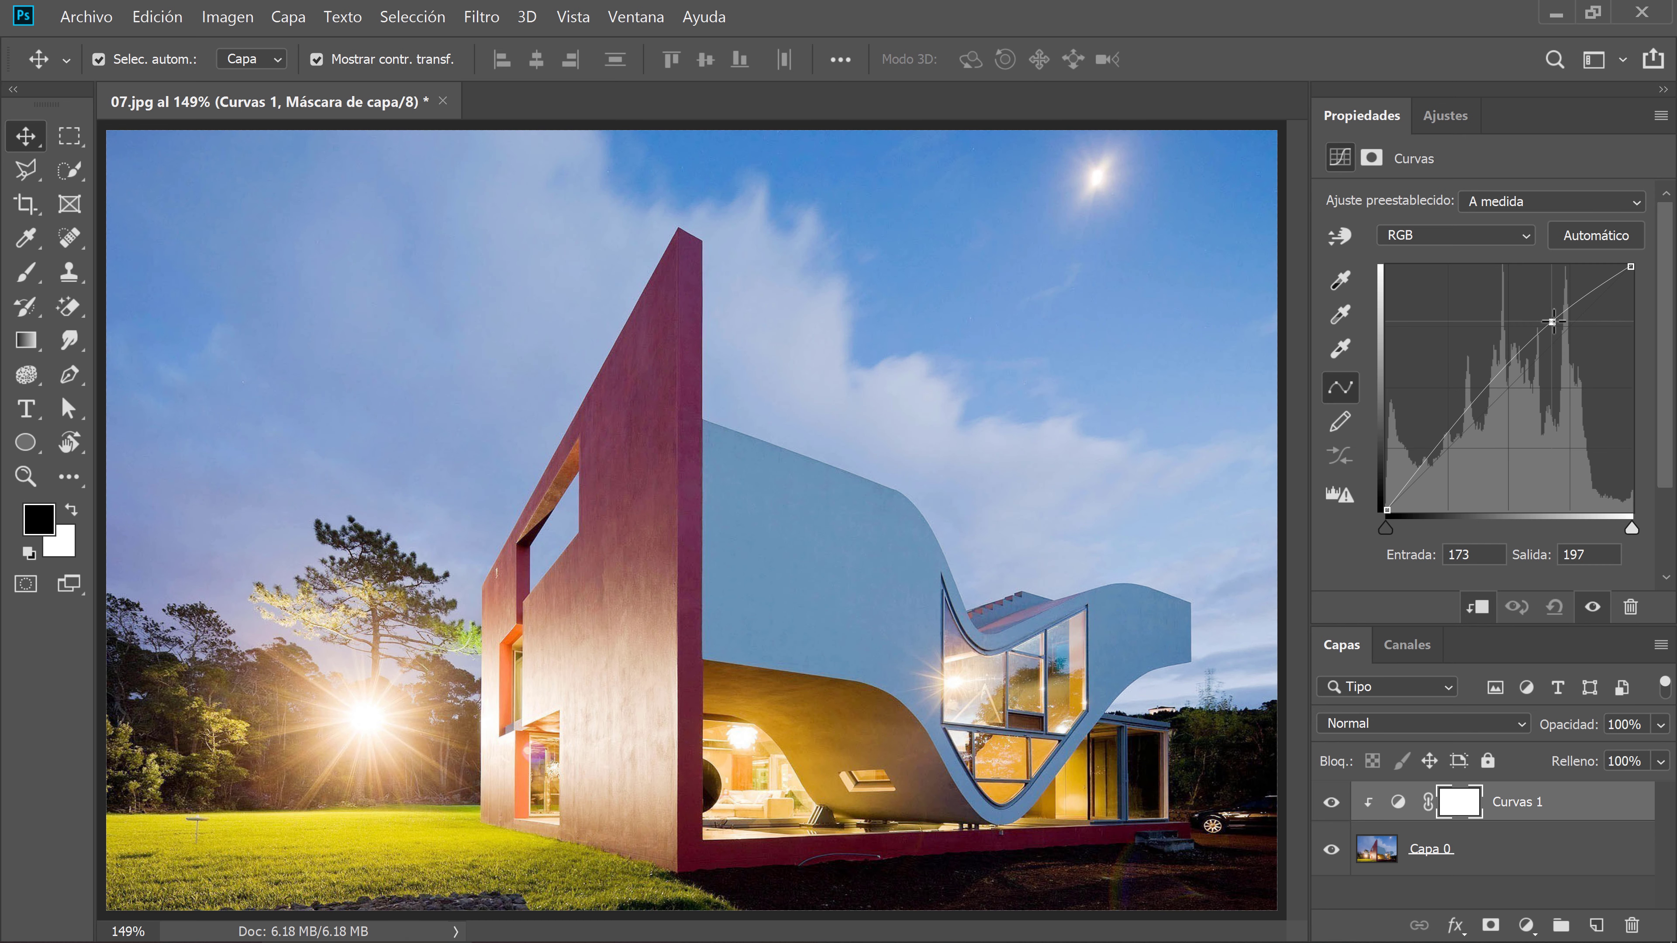
Step: Try a multi-point contrast curve on Curvas 1, then reset it to the straight diagonal
click(1491, 381)
click(1455, 415)
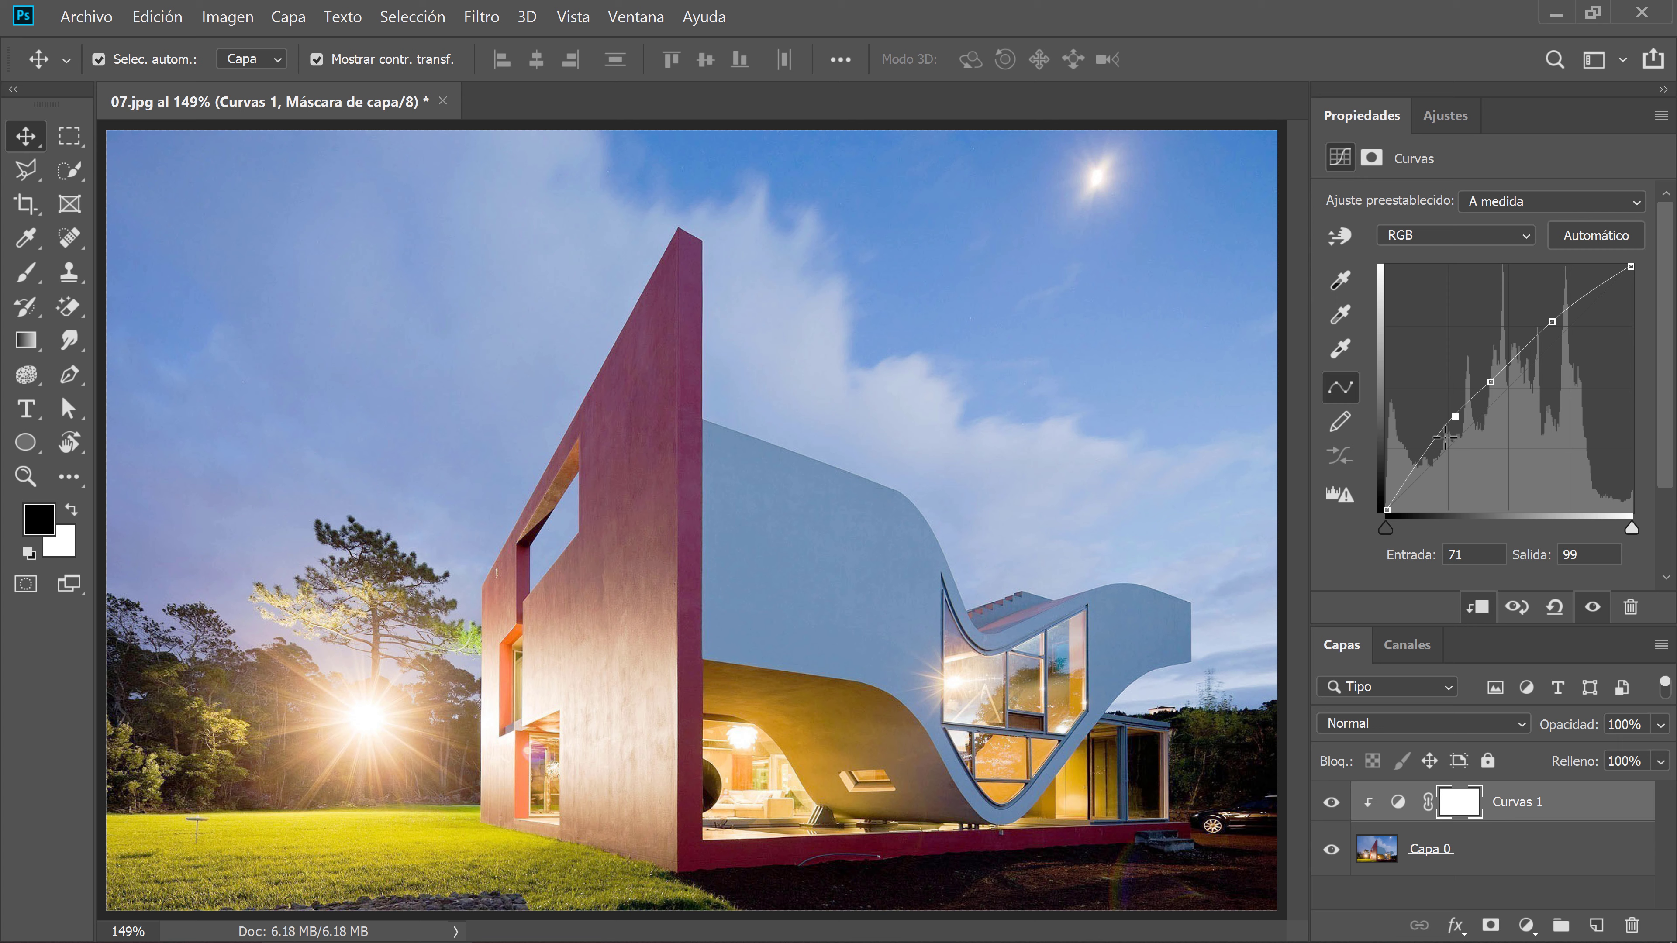
click(1421, 460)
drag(1457, 413, 1476, 436)
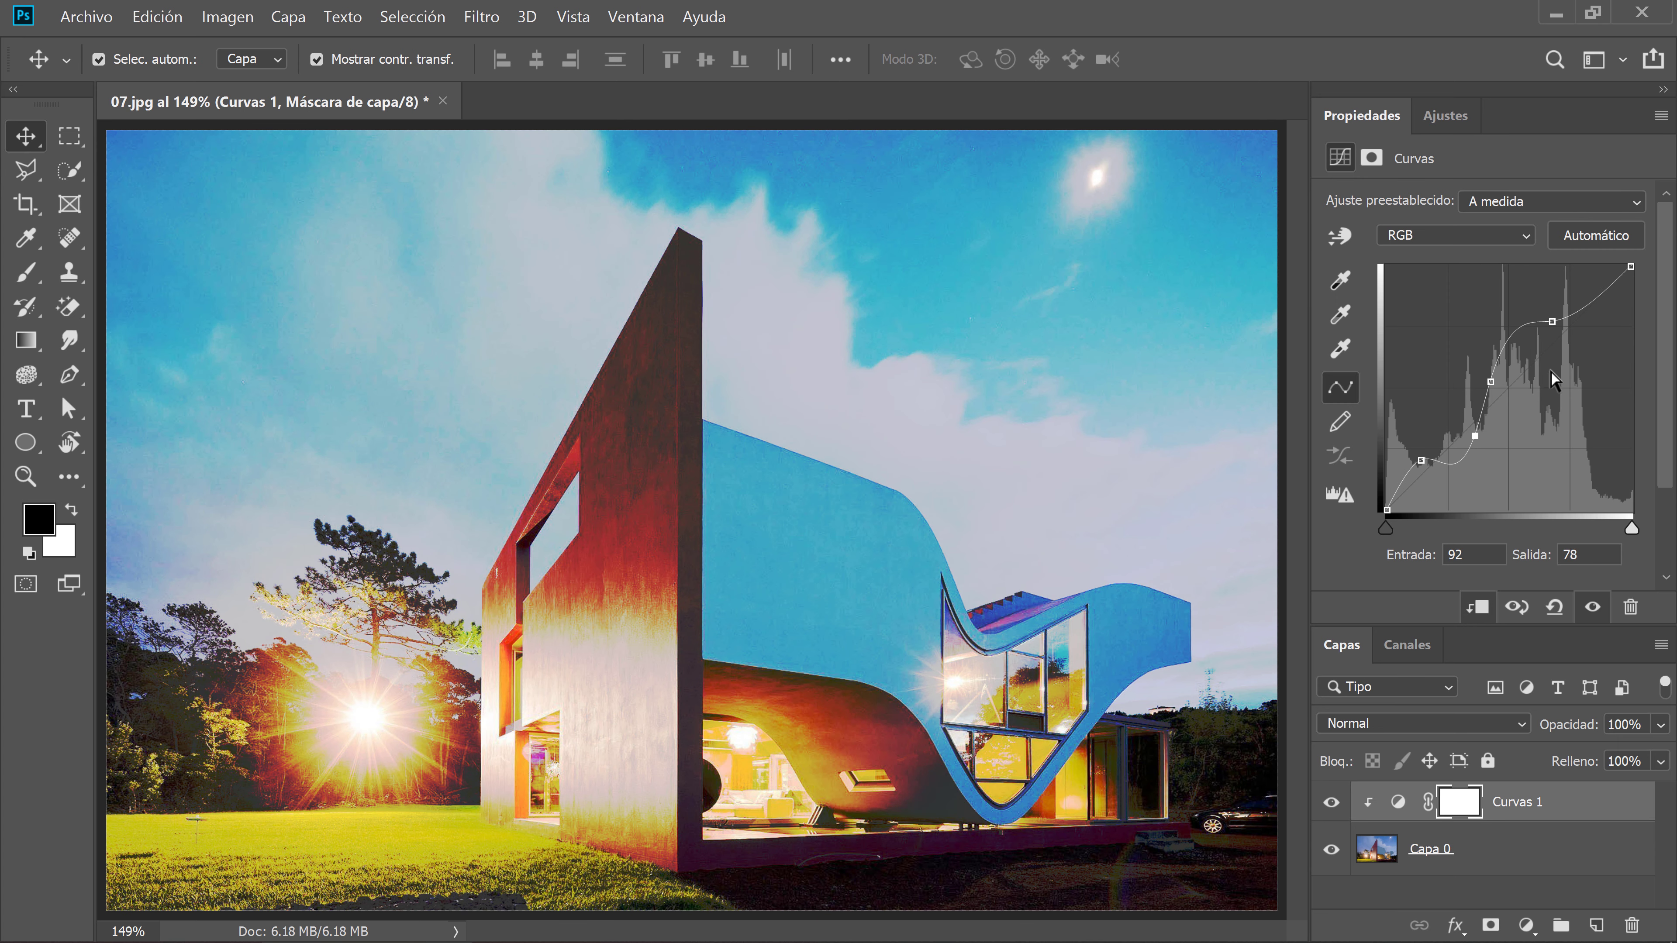
drag(1557, 322, 1576, 358)
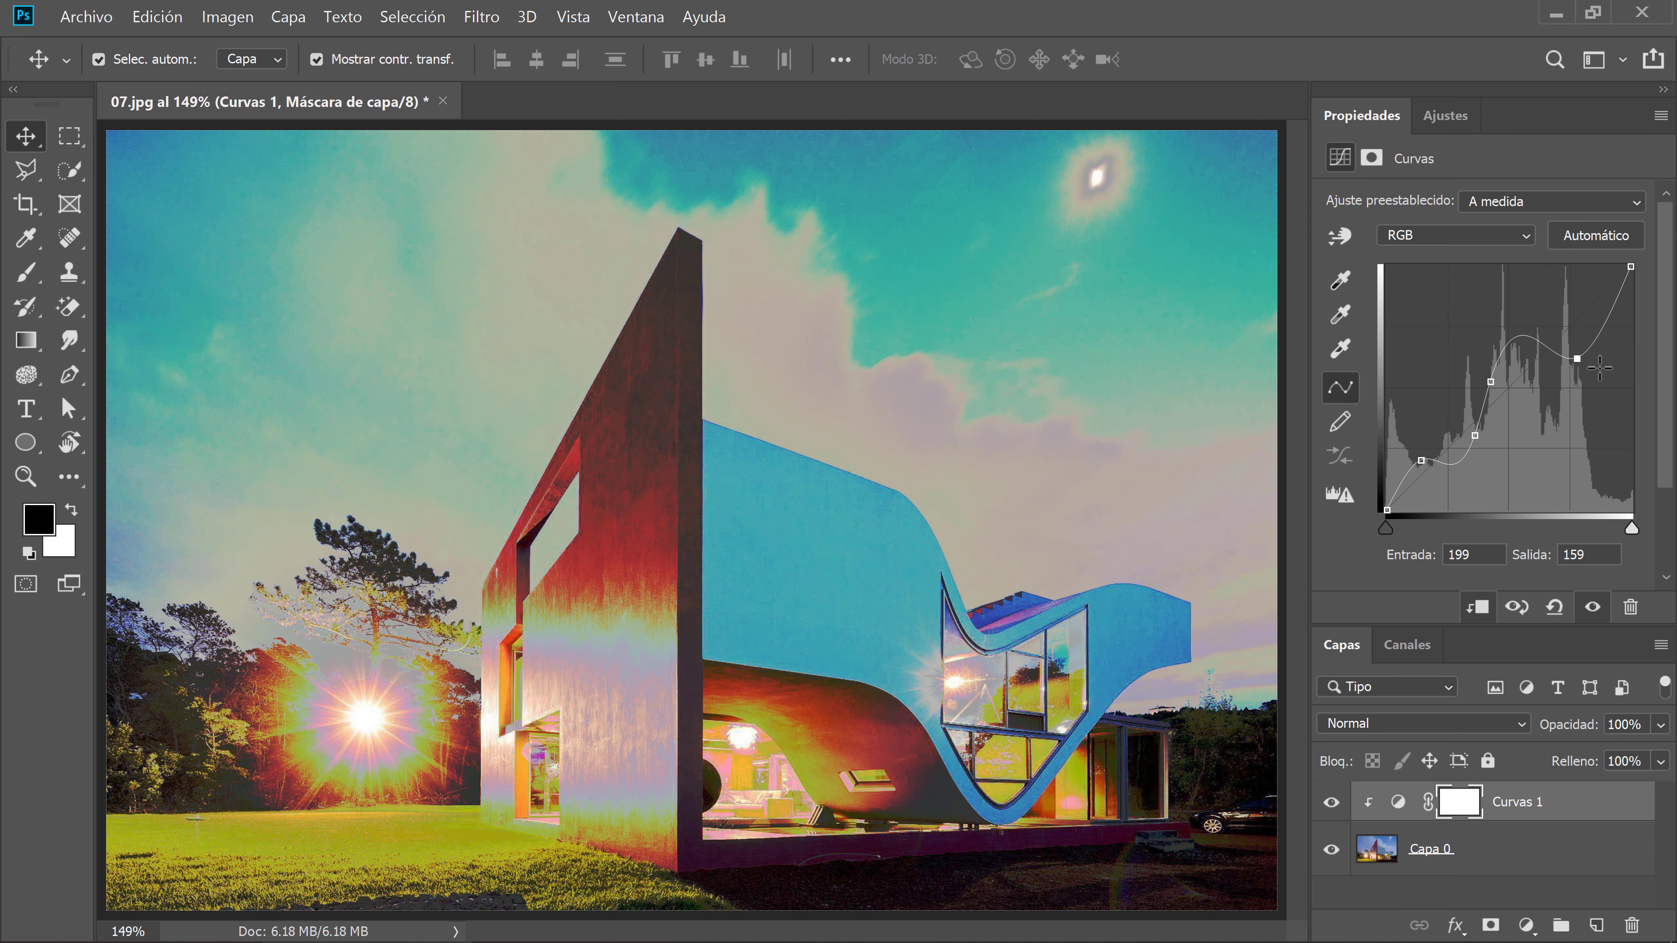
click(1554, 608)
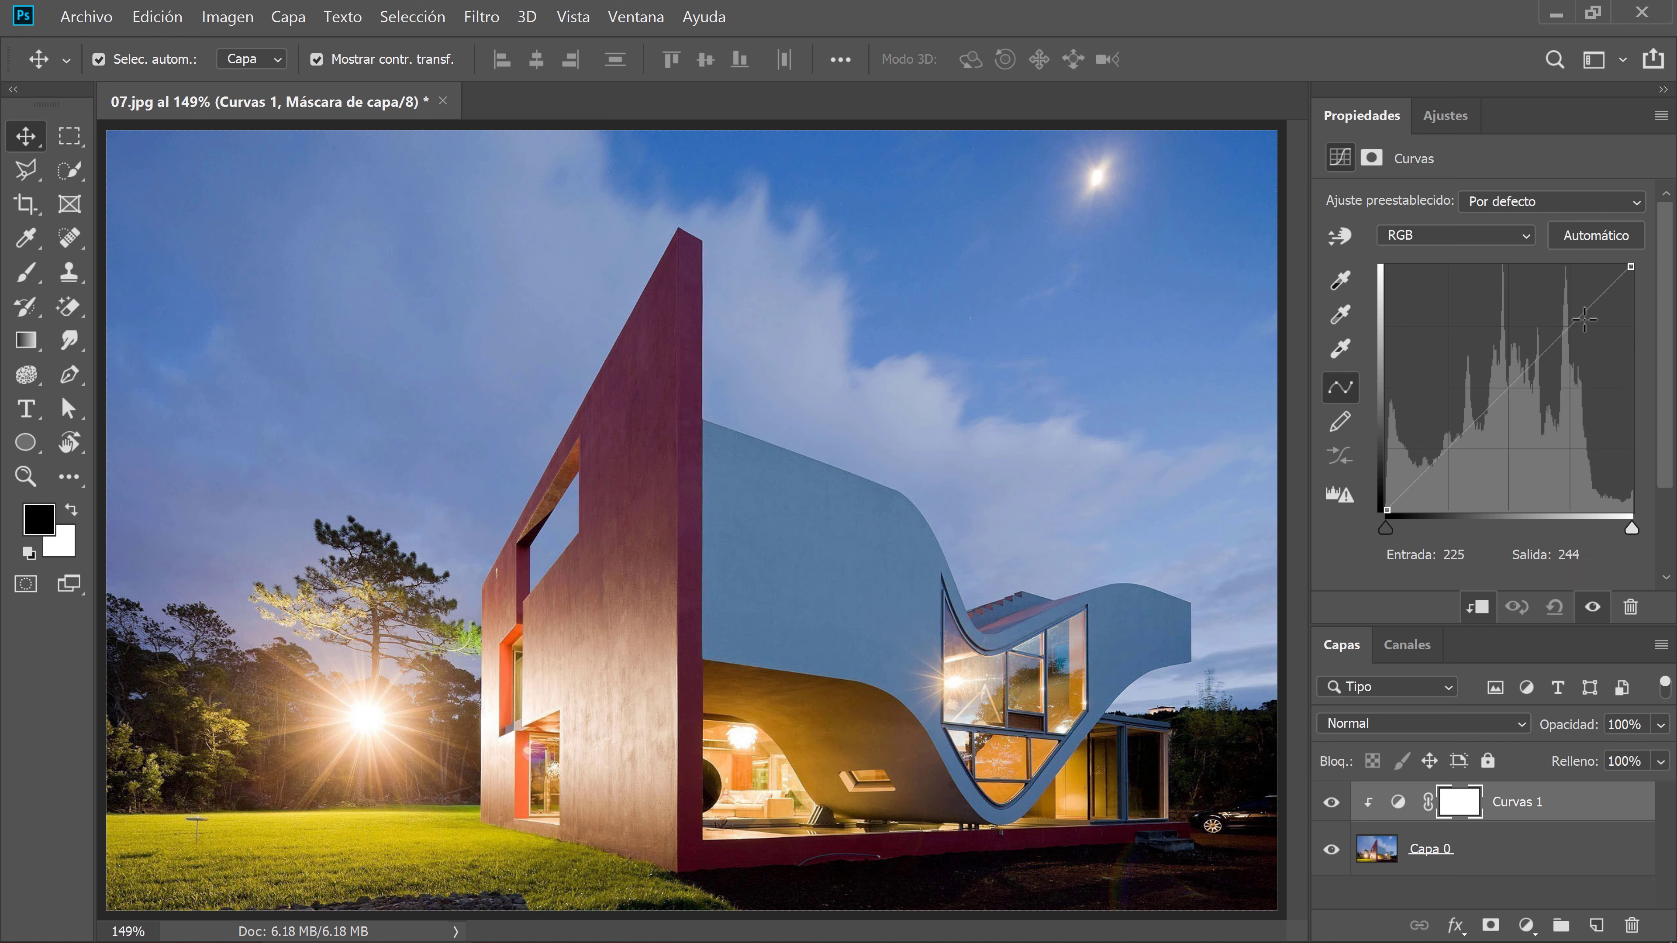
click(1434, 235)
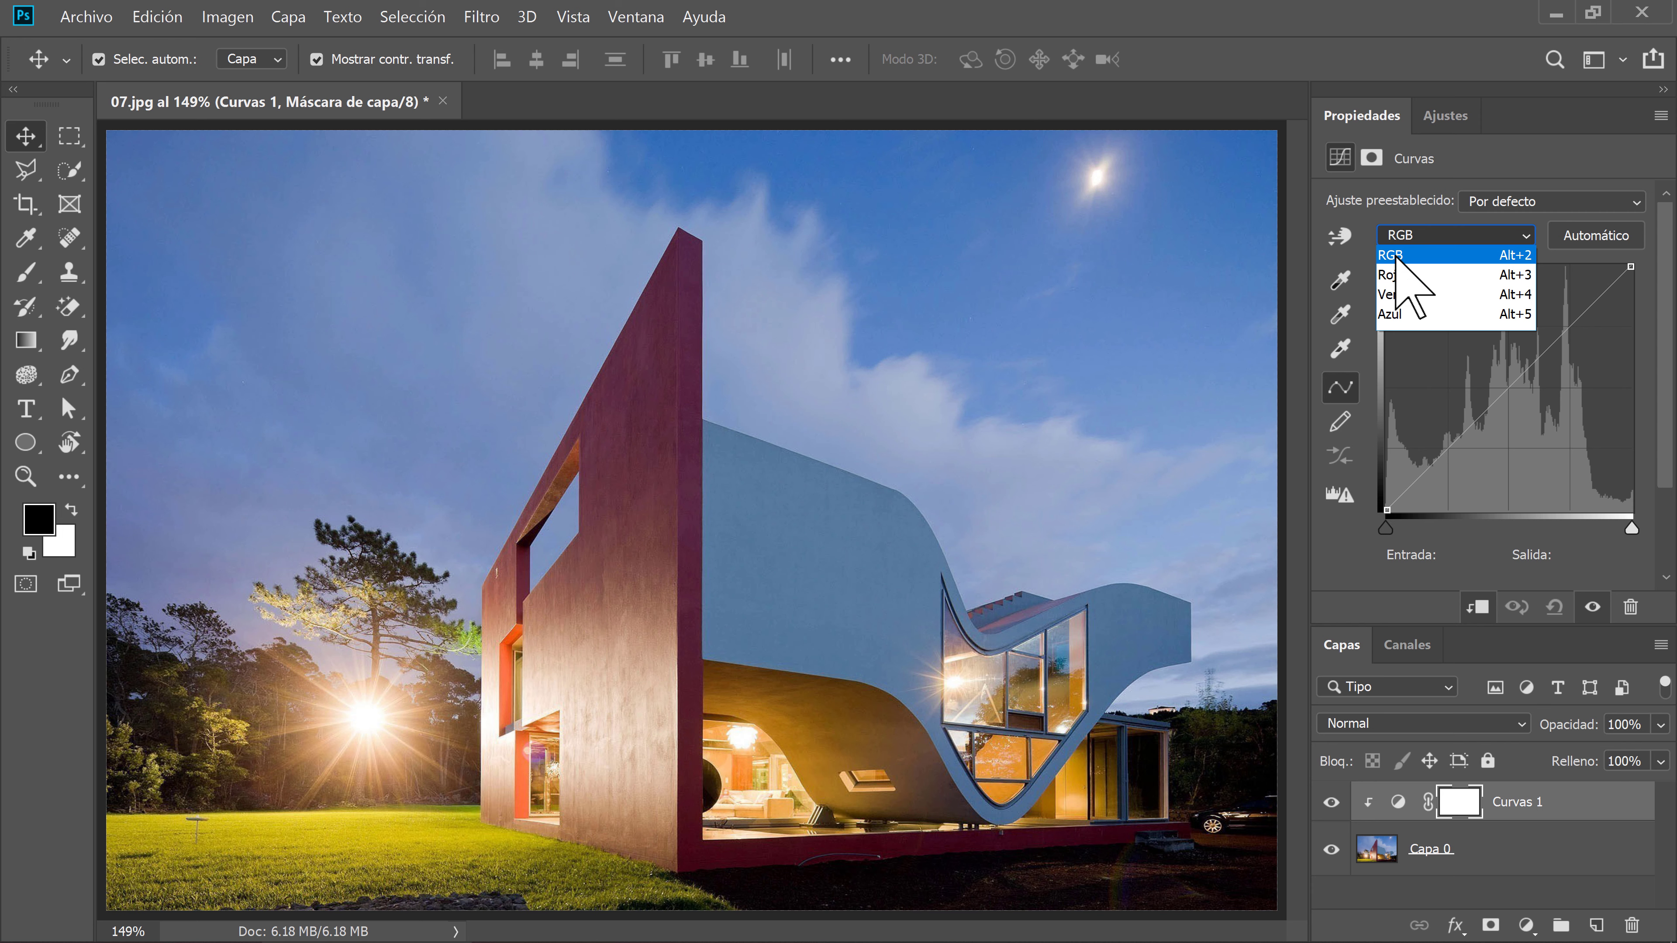
click(1413, 275)
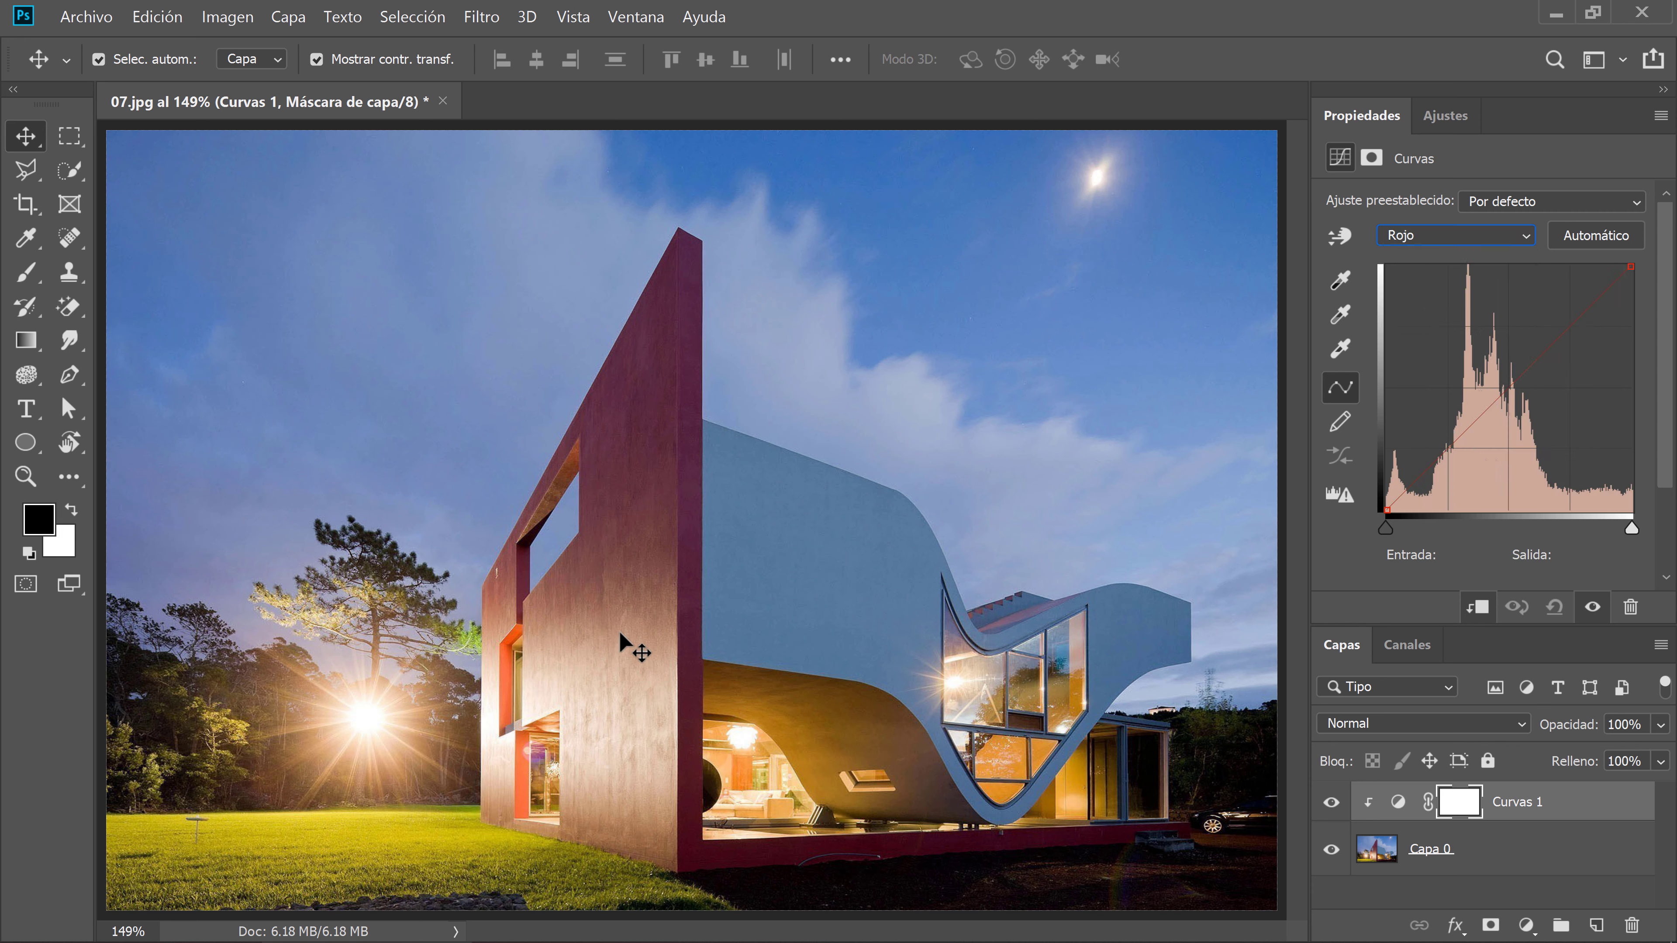
mouse_move(1499, 395)
mouse_down()
mouse_move(1570, 420)
mouse_move(1546, 317)
mouse_move(1511, 320)
mouse_up()
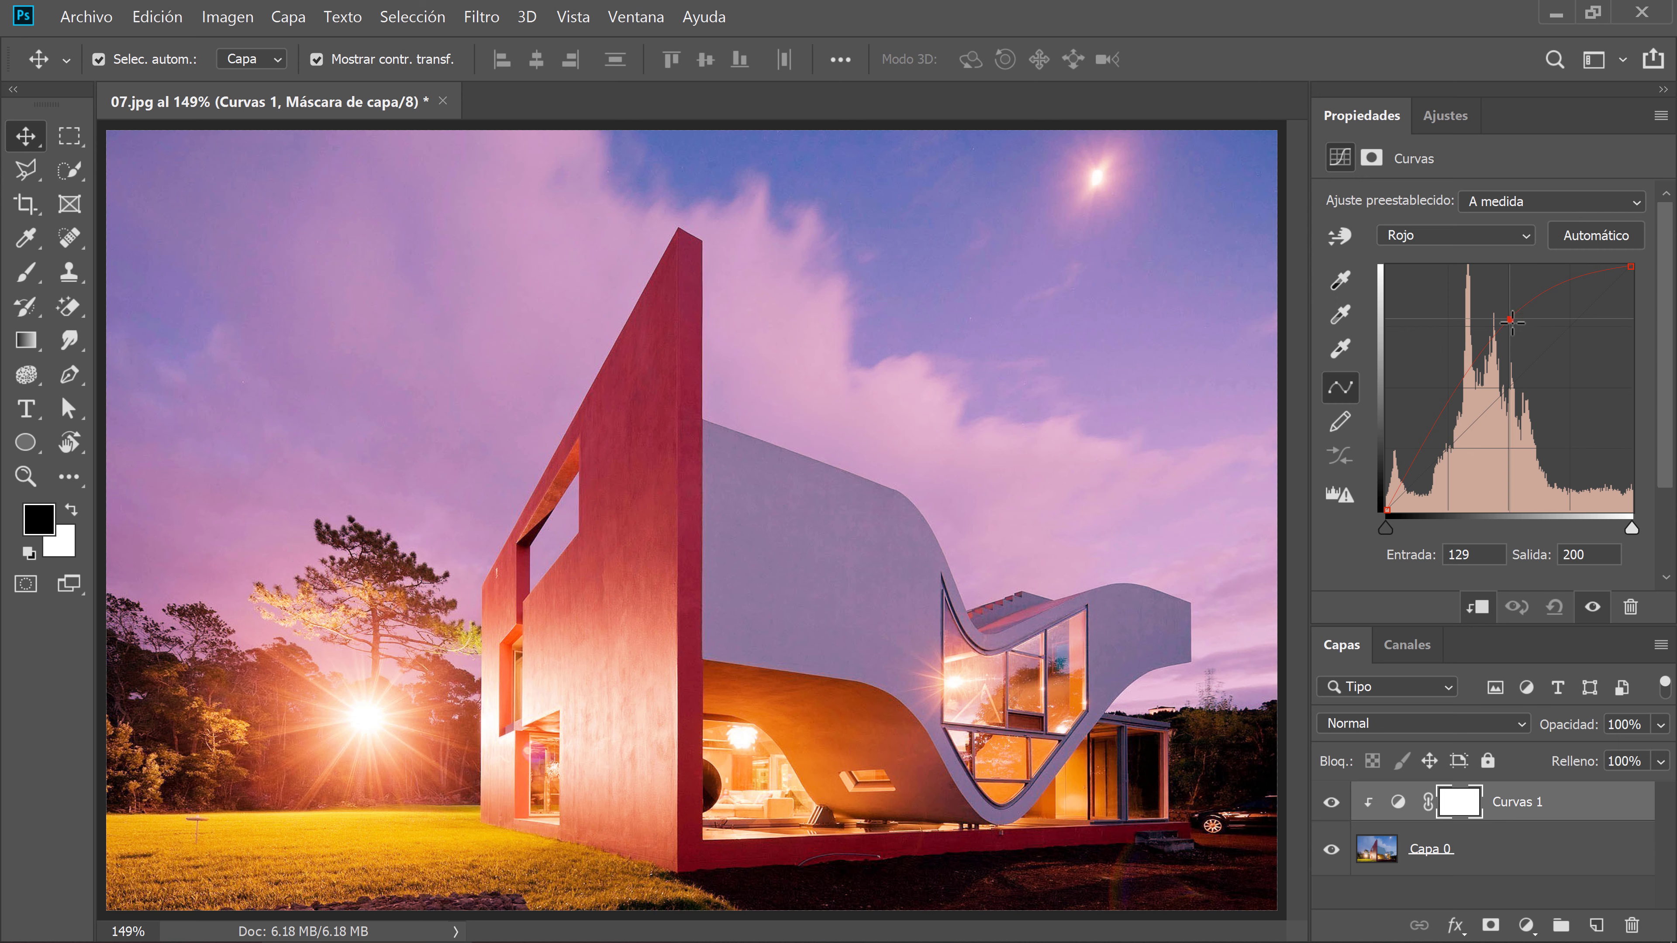
mouse_move(1511, 321)
mouse_down()
mouse_move(1520, 407)
mouse_move(1544, 380)
mouse_move(1545, 406)
mouse_up()
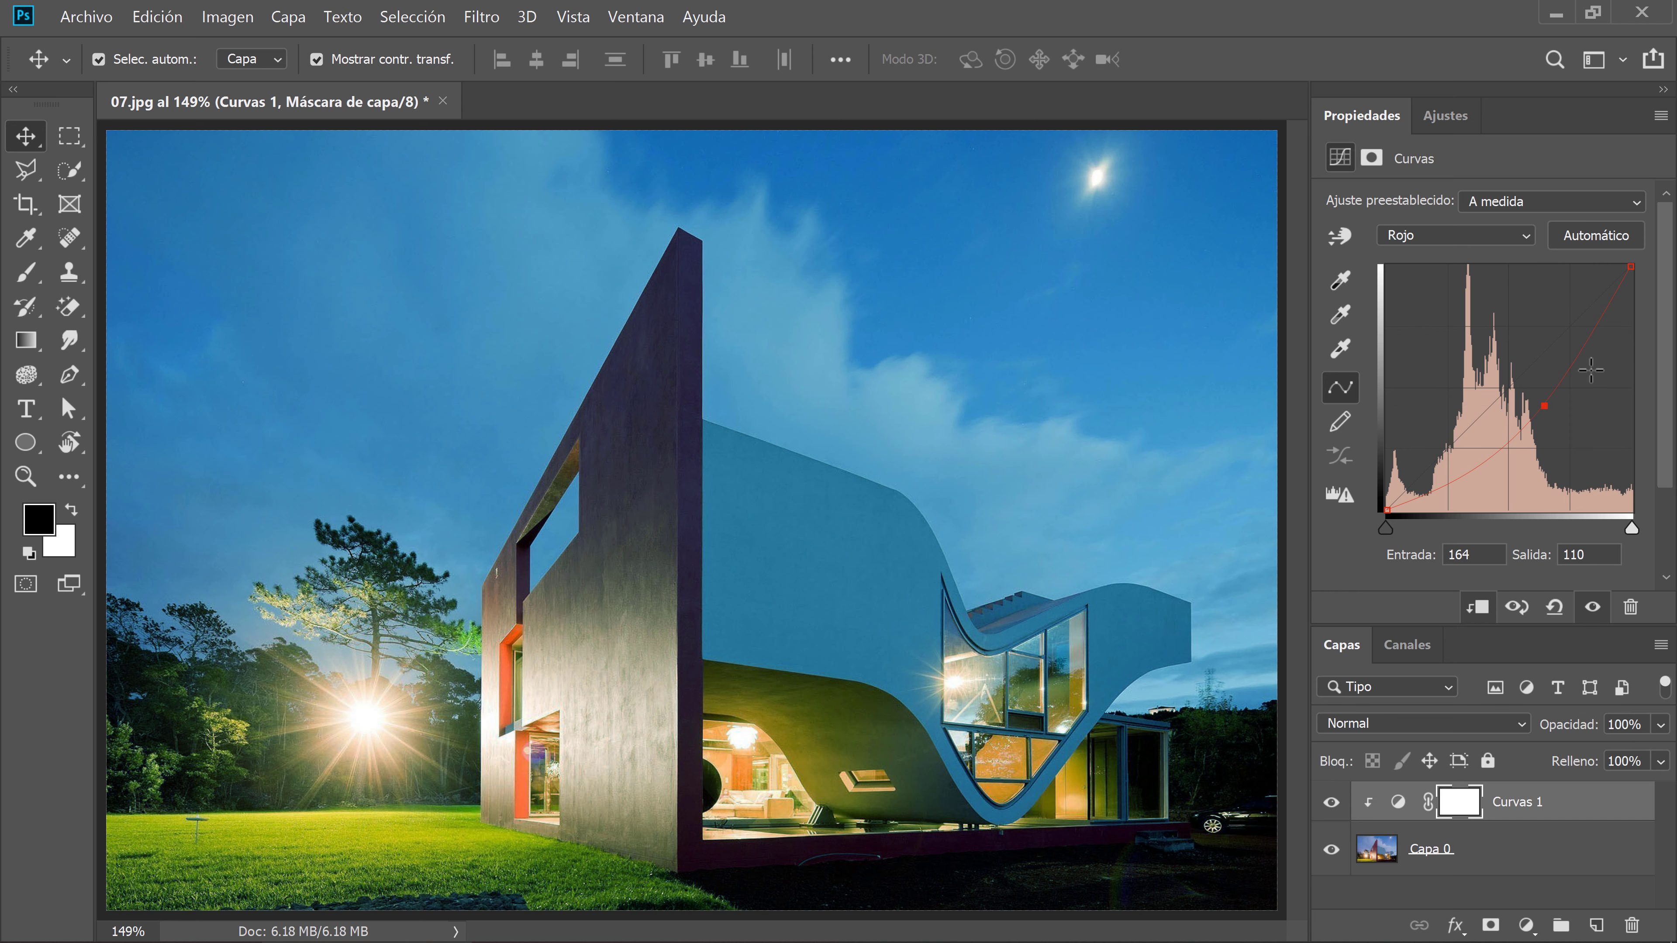
click(1554, 606)
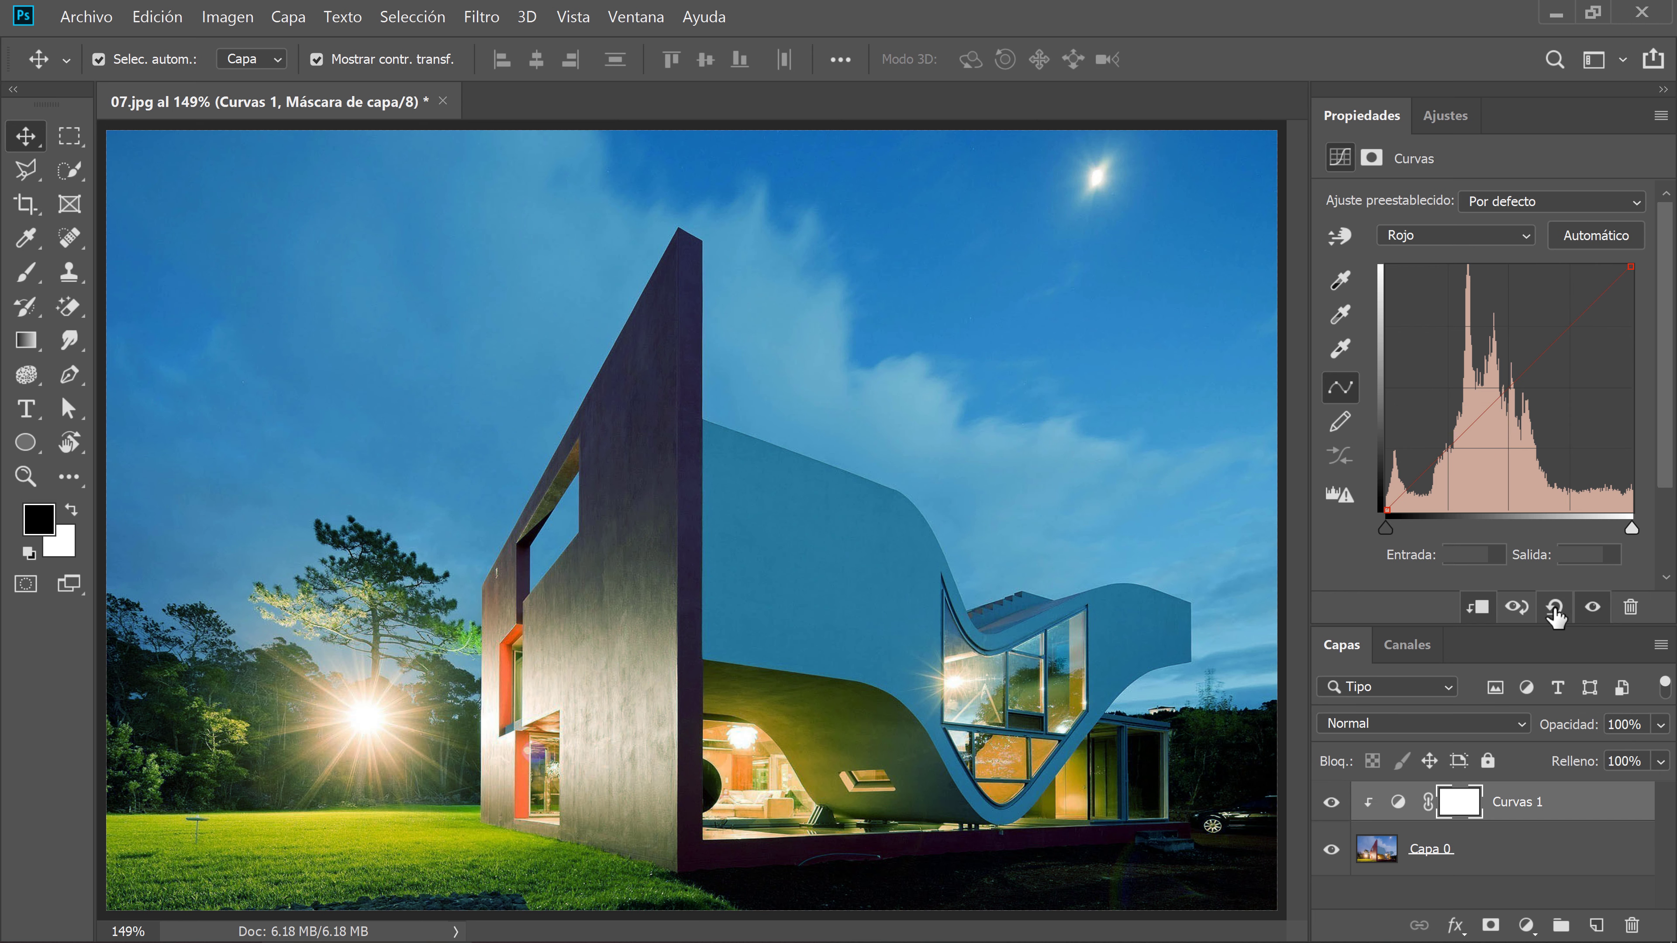
click(1487, 232)
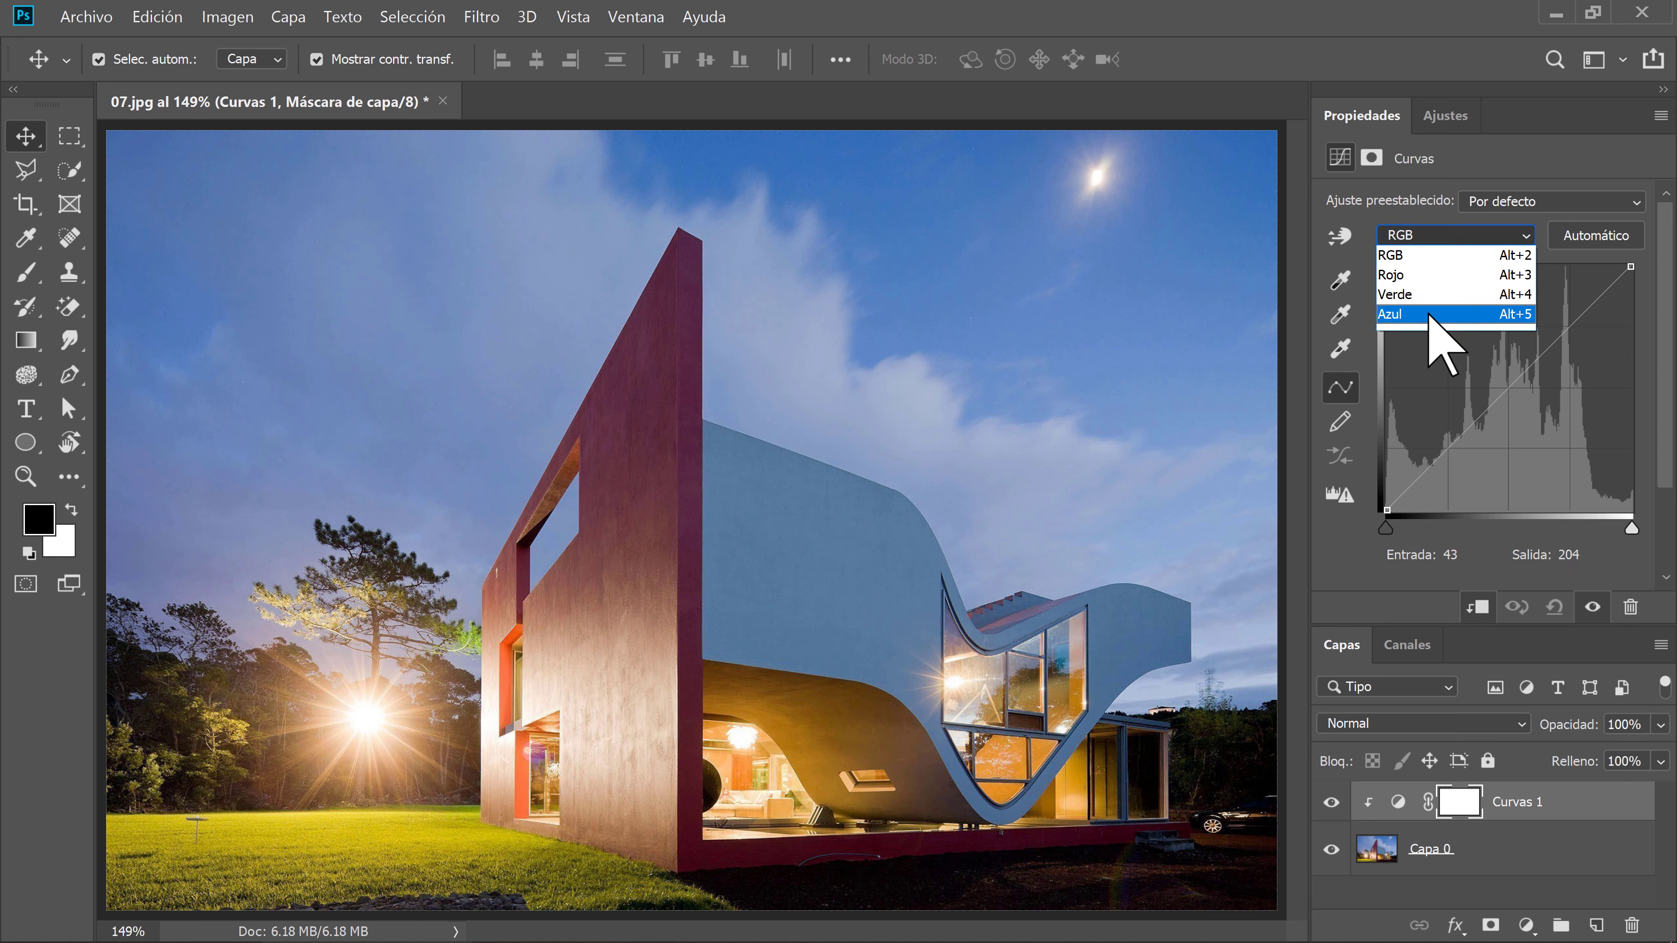
click(1426, 255)
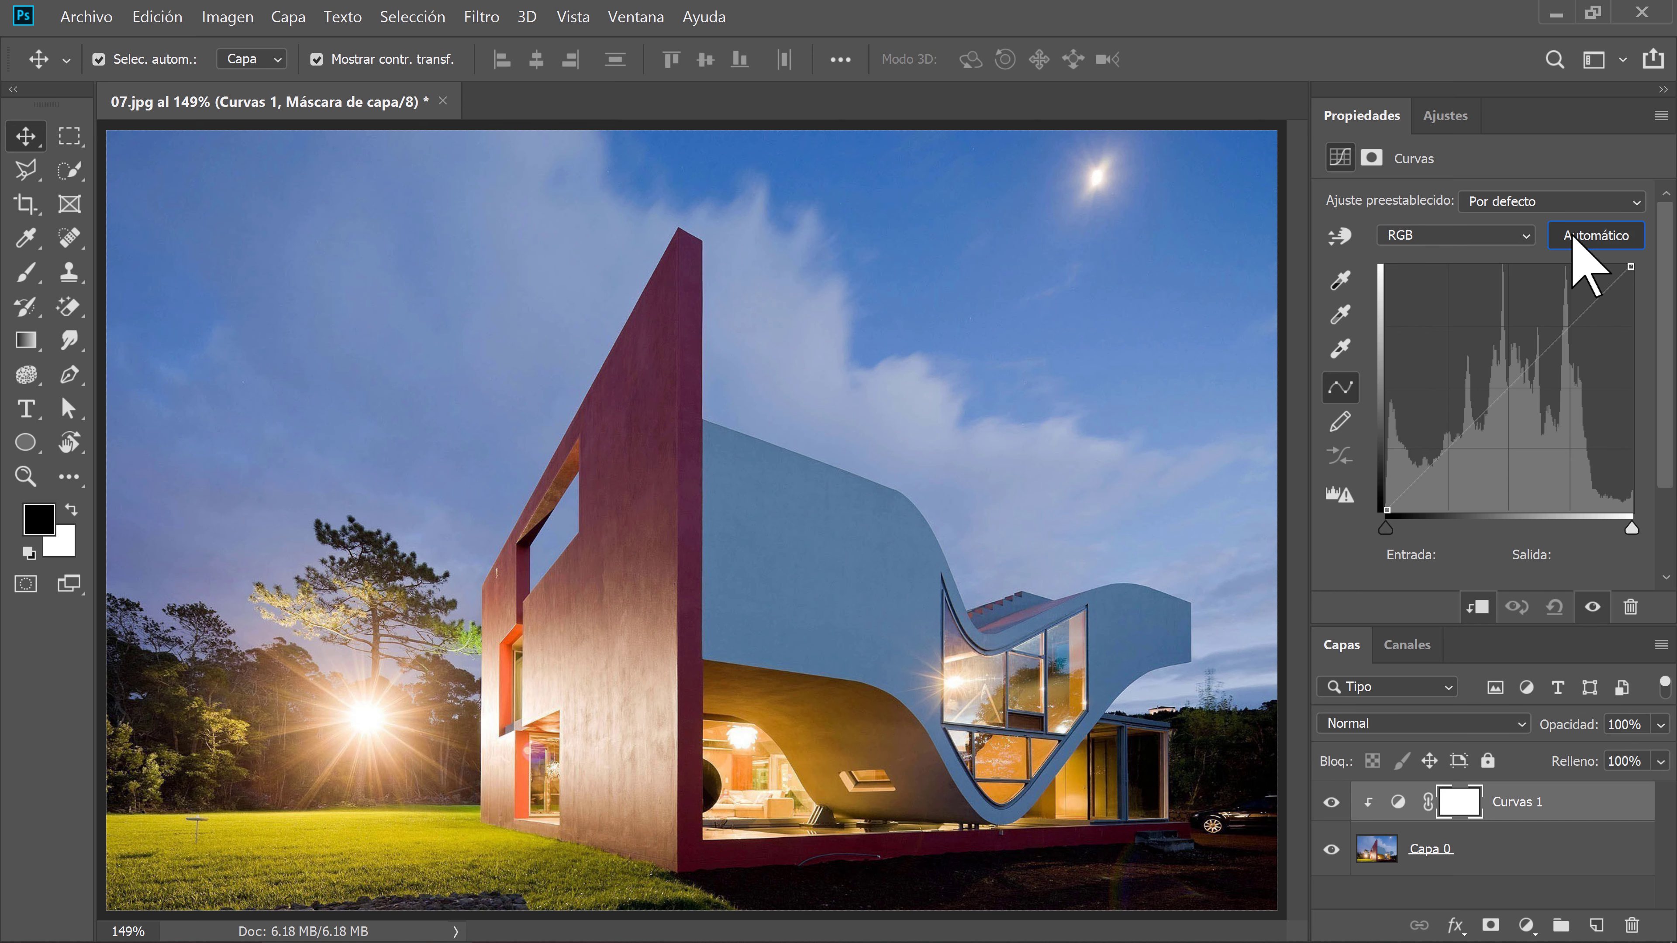
click(1603, 236)
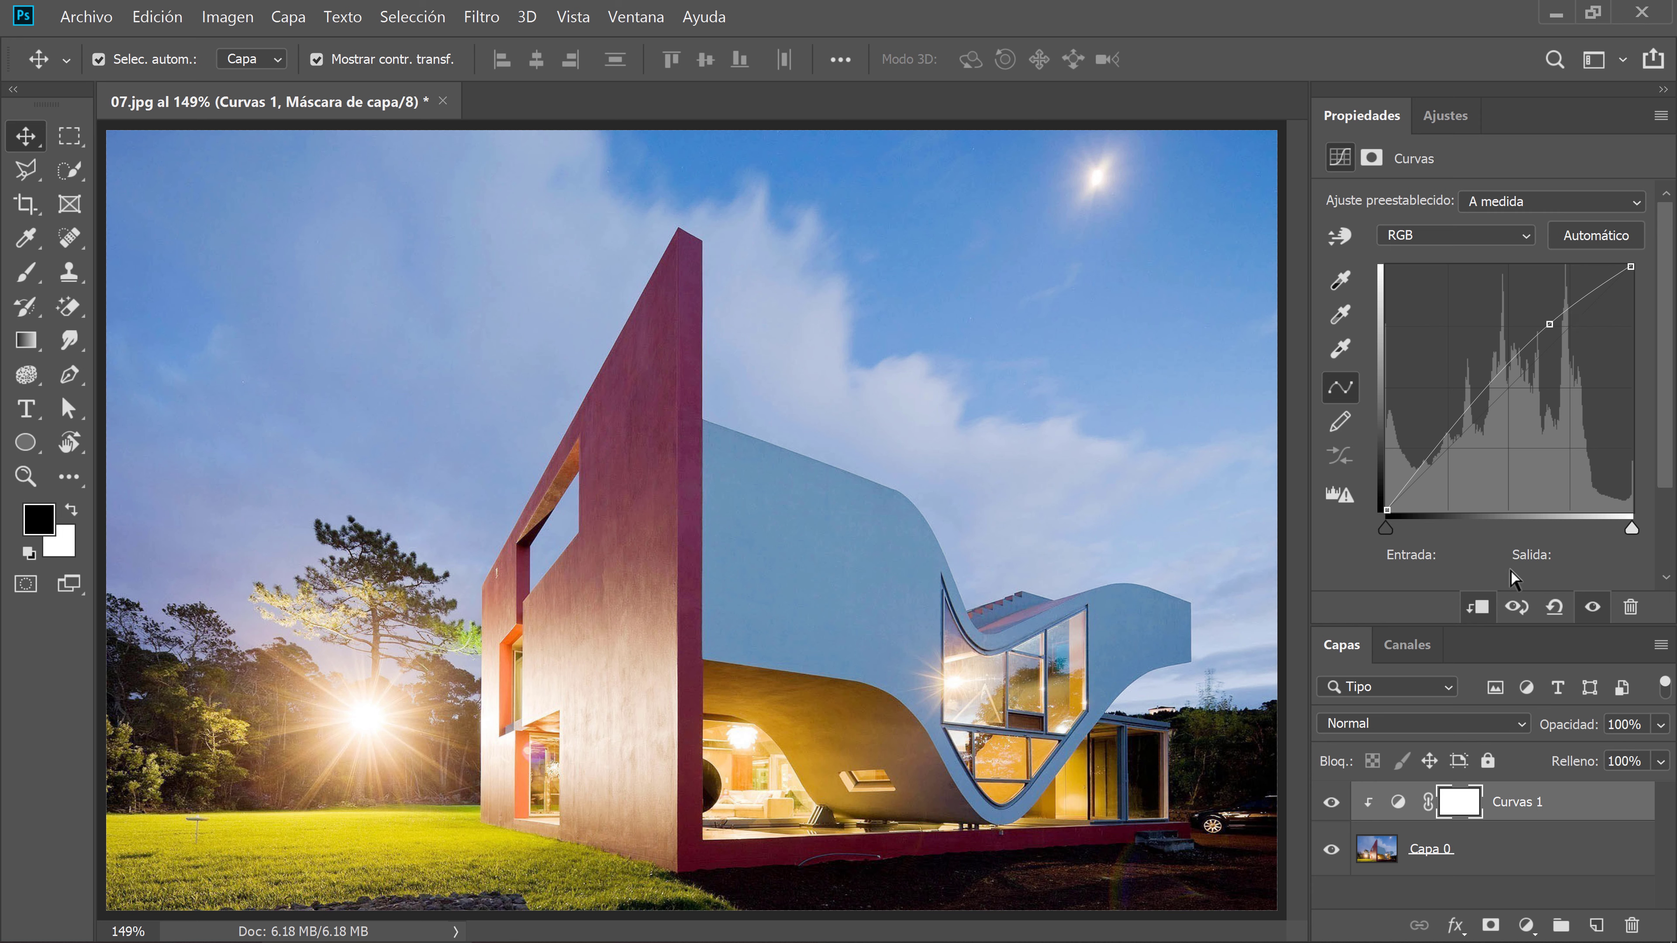
click(1593, 609)
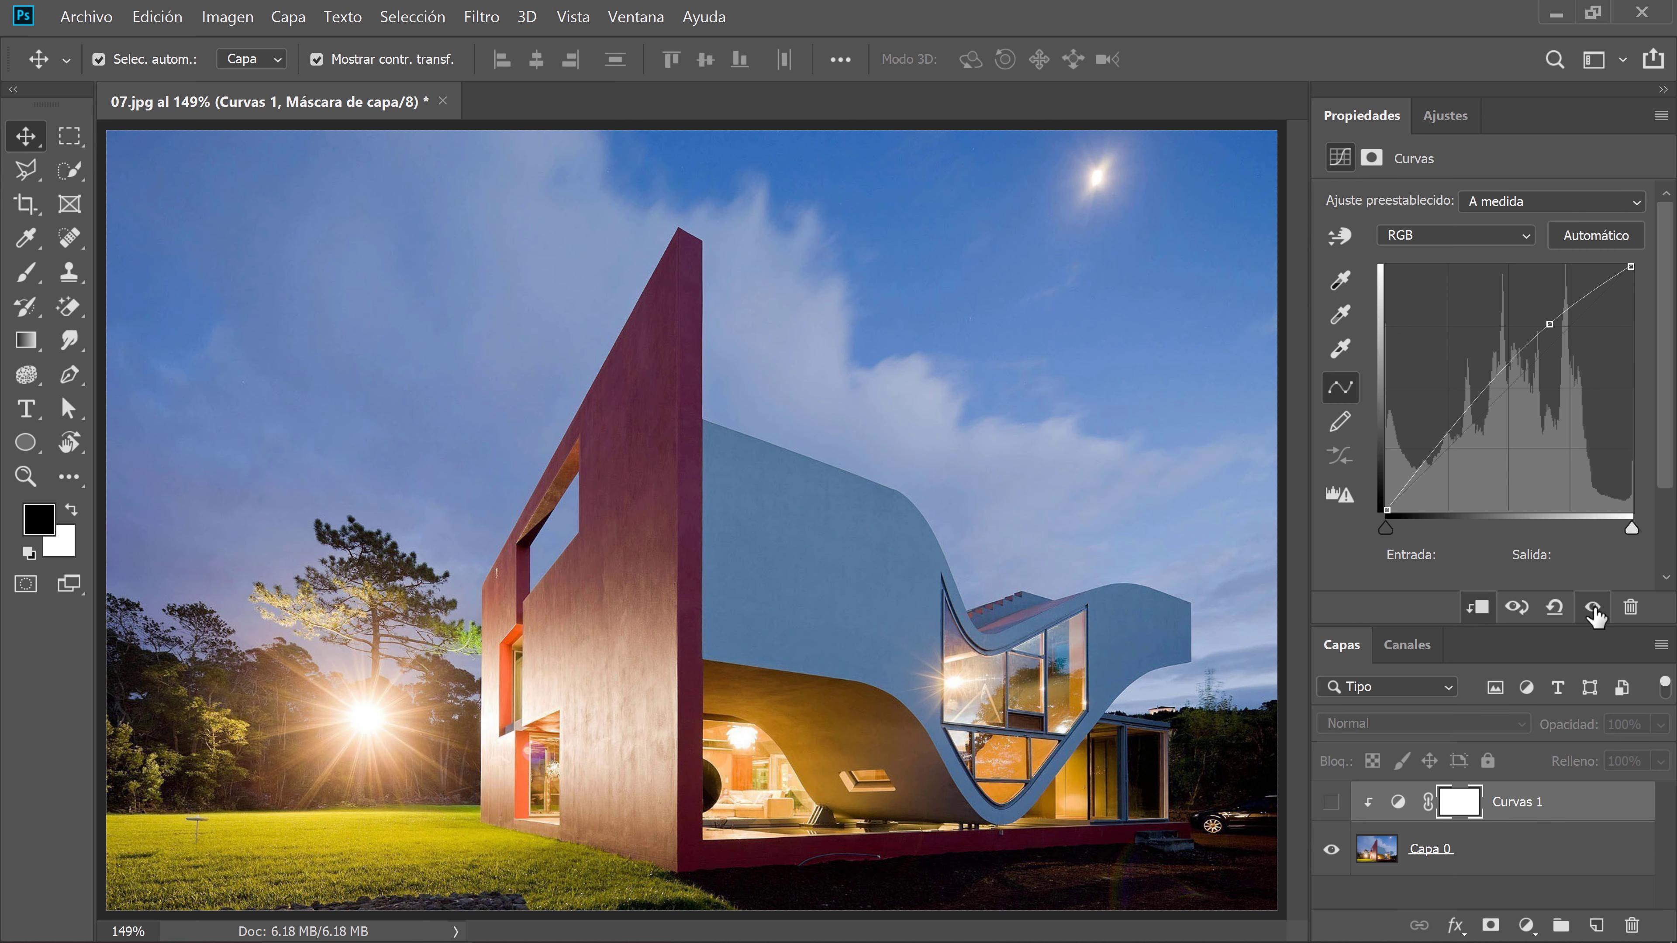
click(1593, 608)
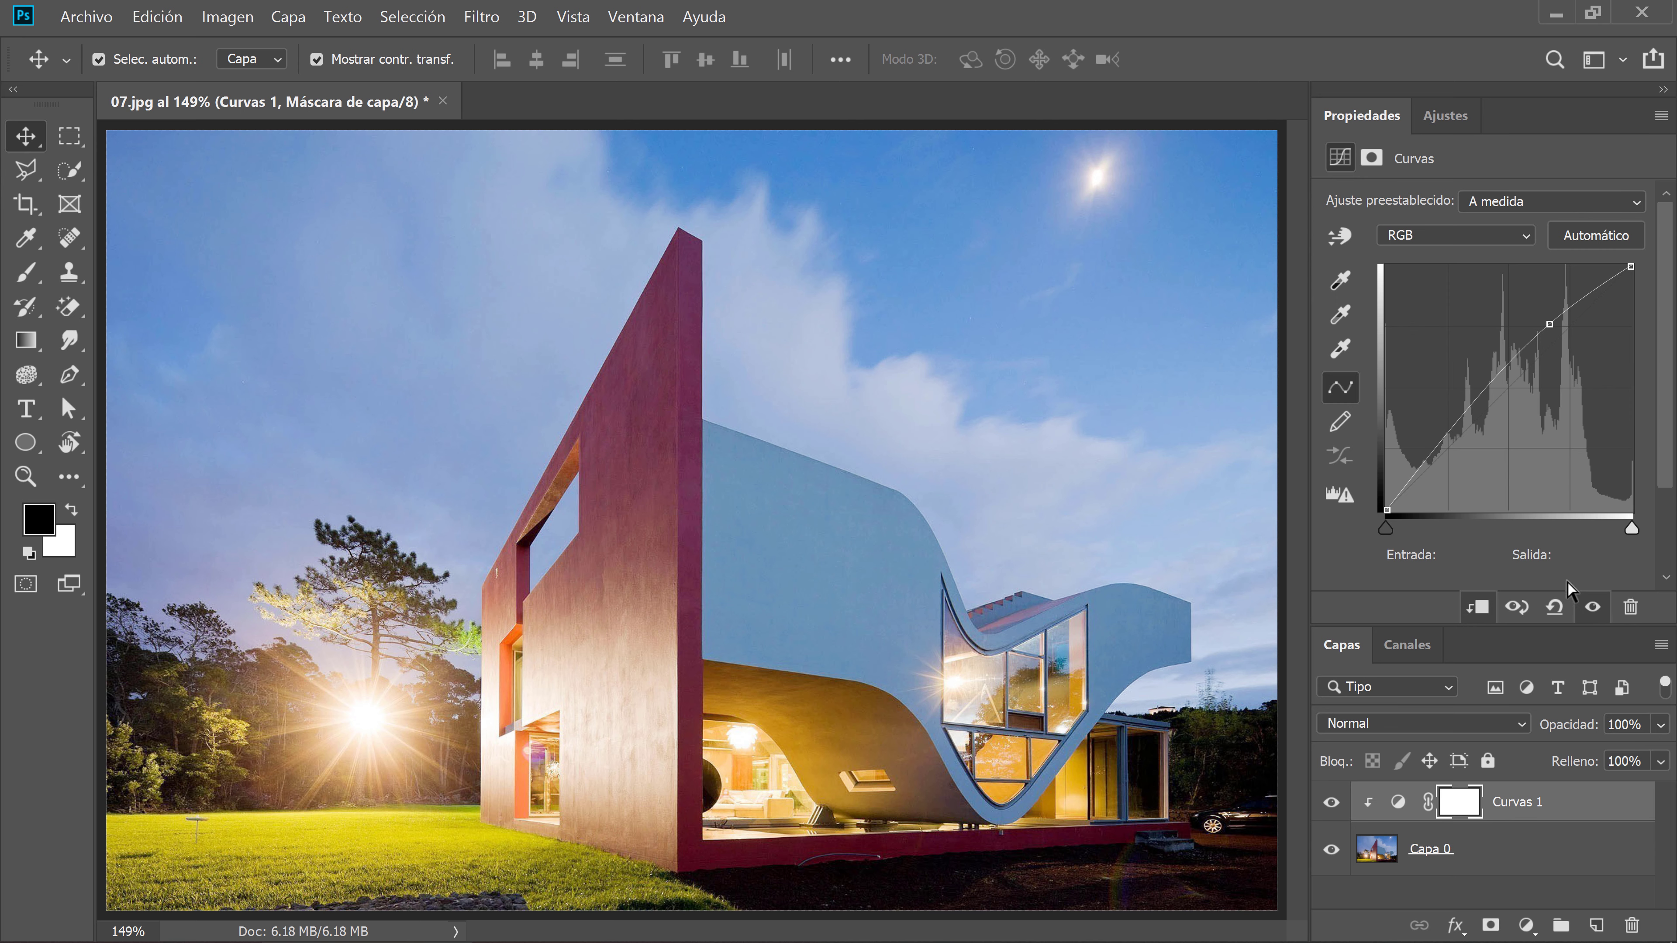
click(1555, 607)
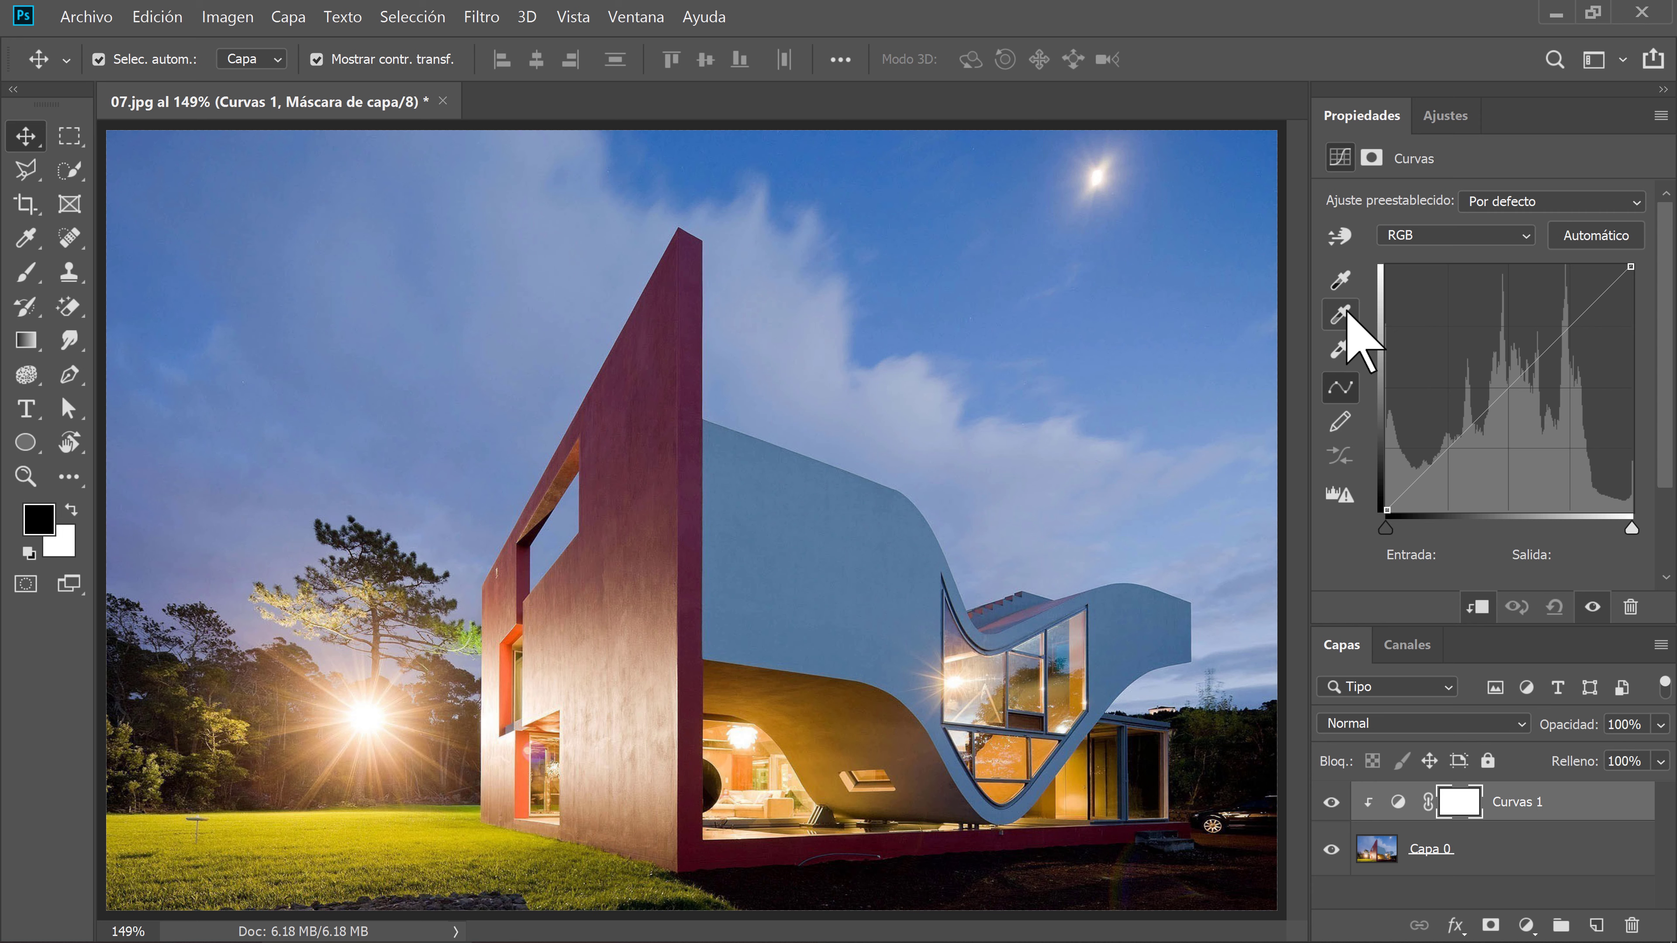
Step: Sample the grey point from the wall and the white point from the moon, then compare Curvas 1 off and on
click(1342, 282)
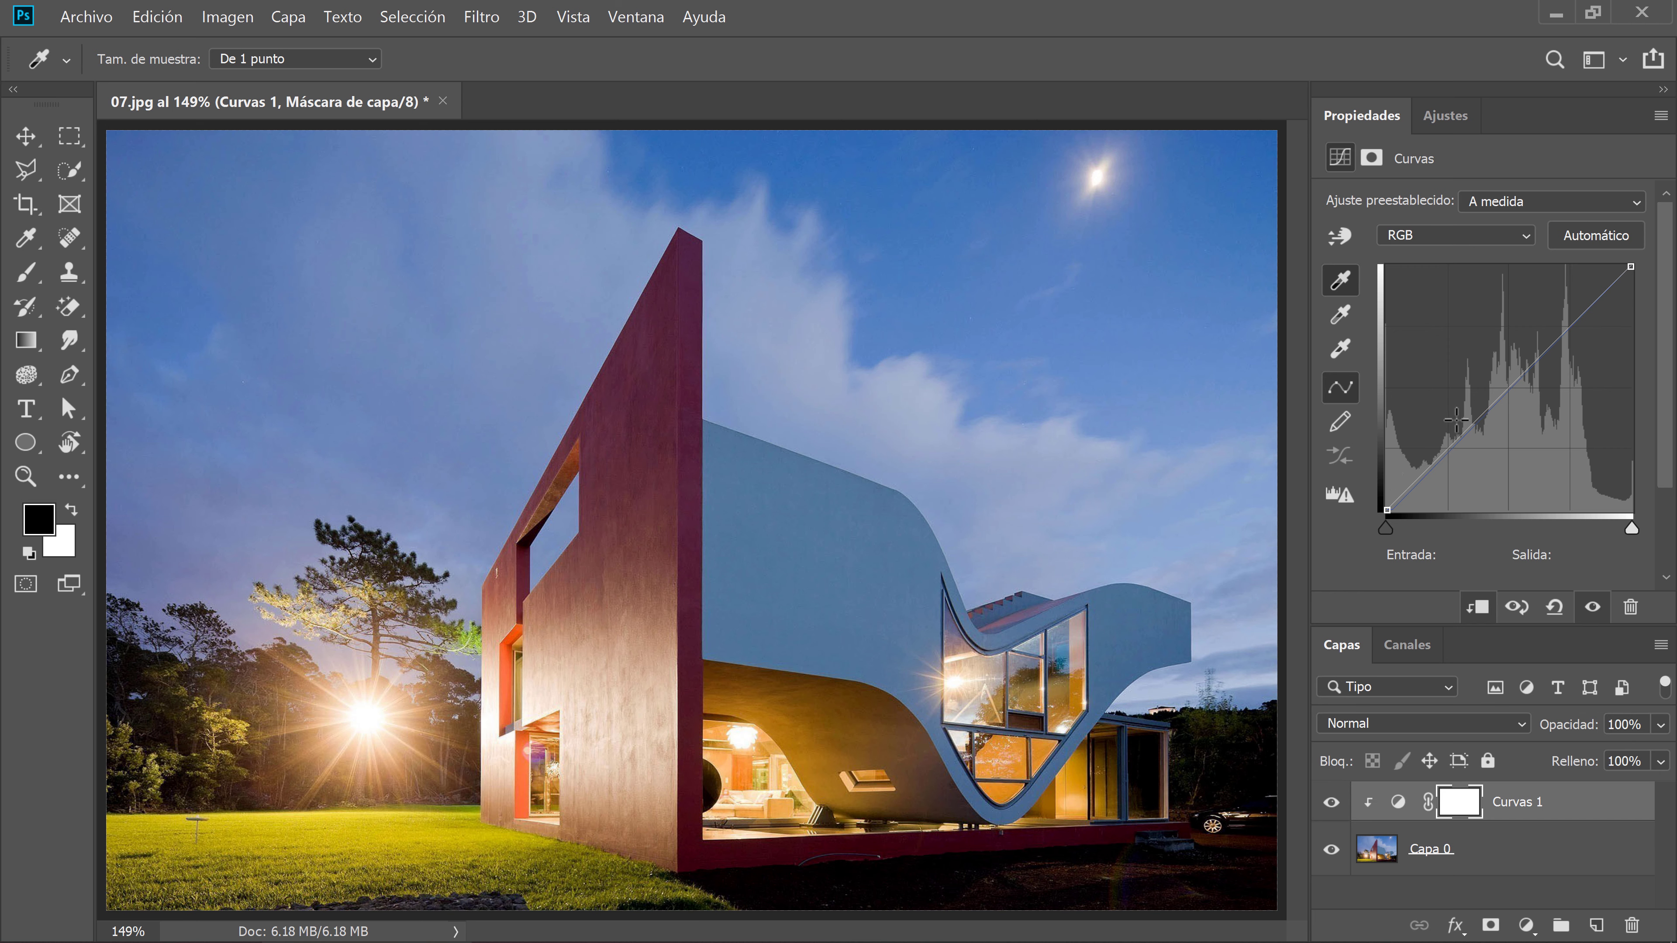
click(1345, 316)
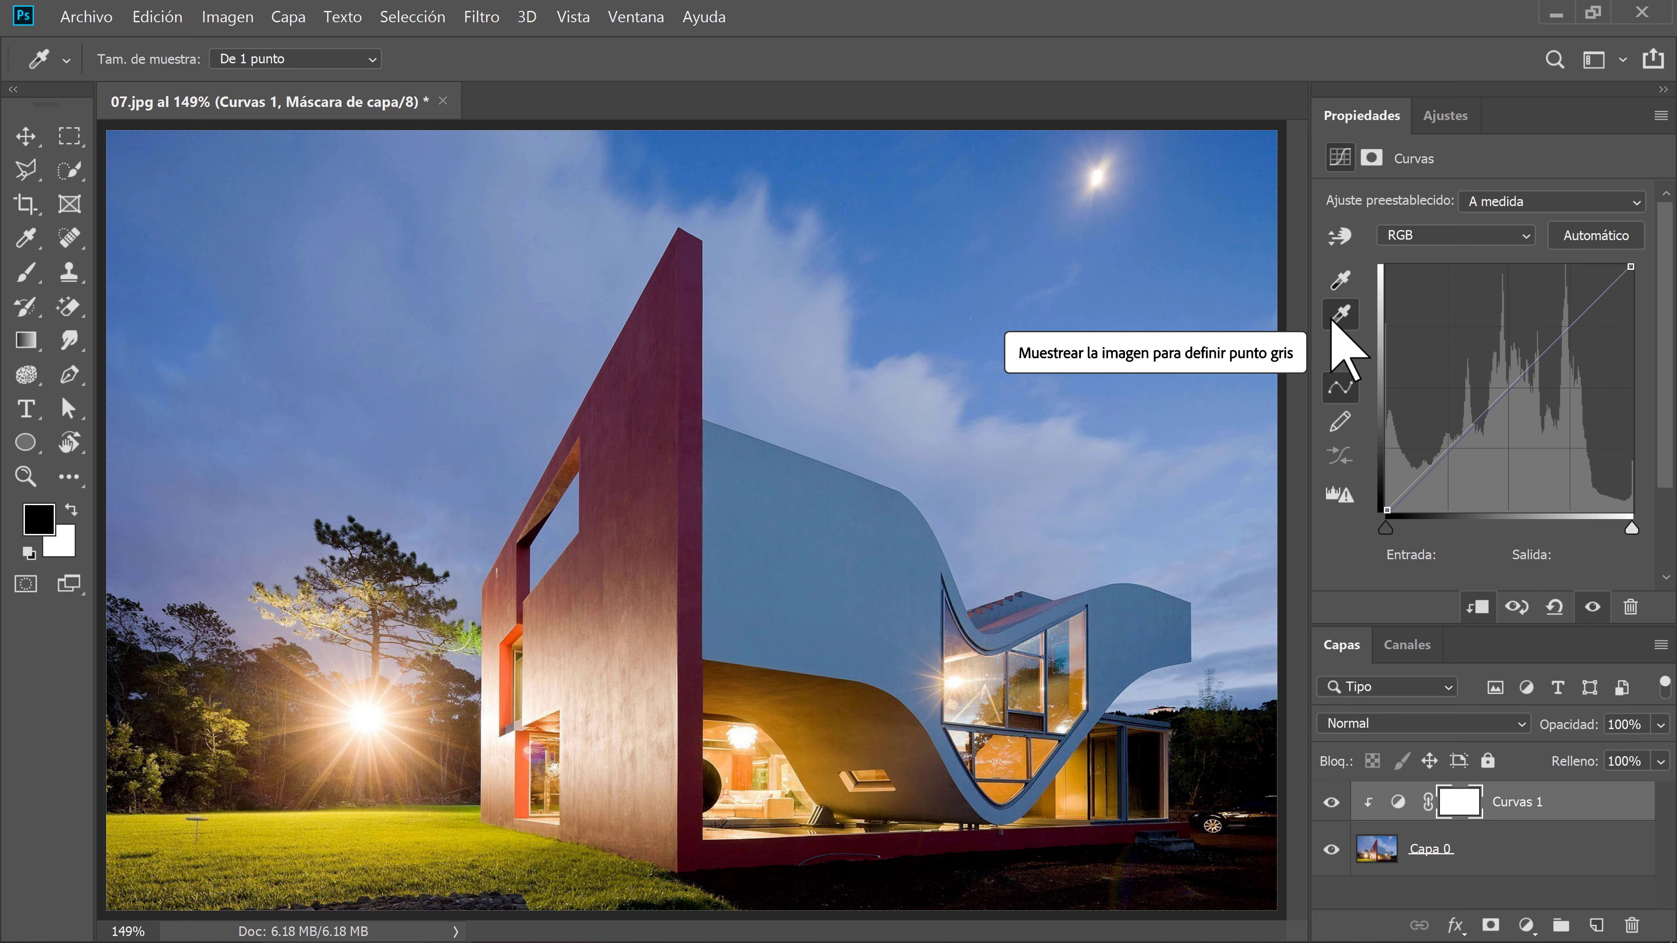
click(756, 501)
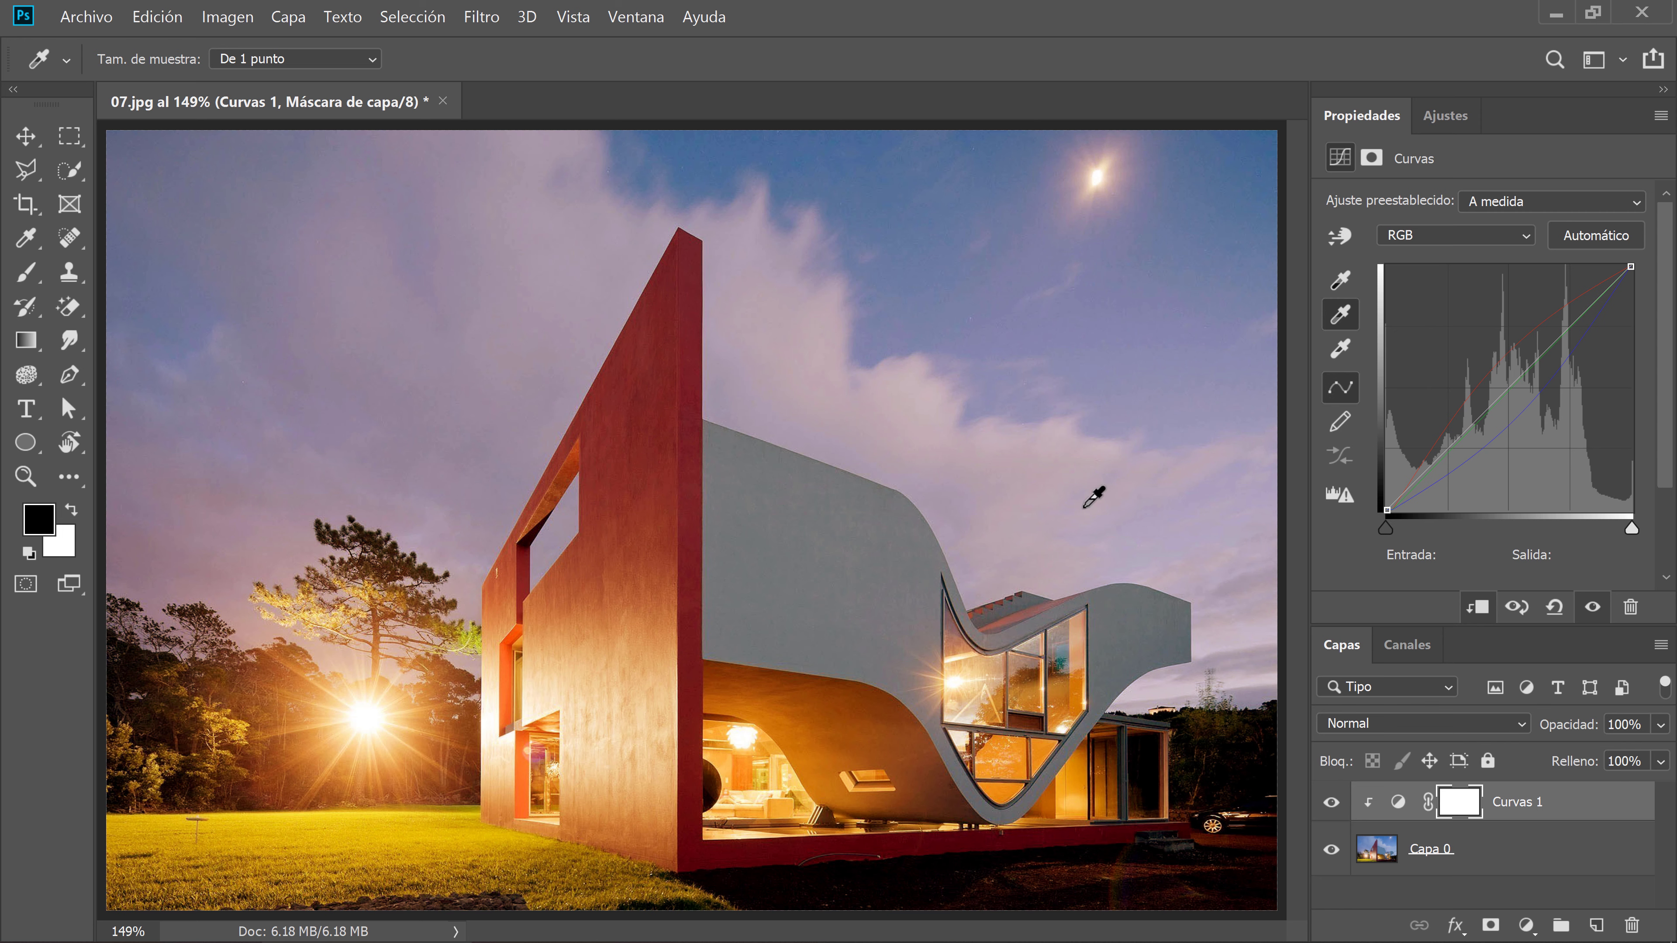
click(1341, 348)
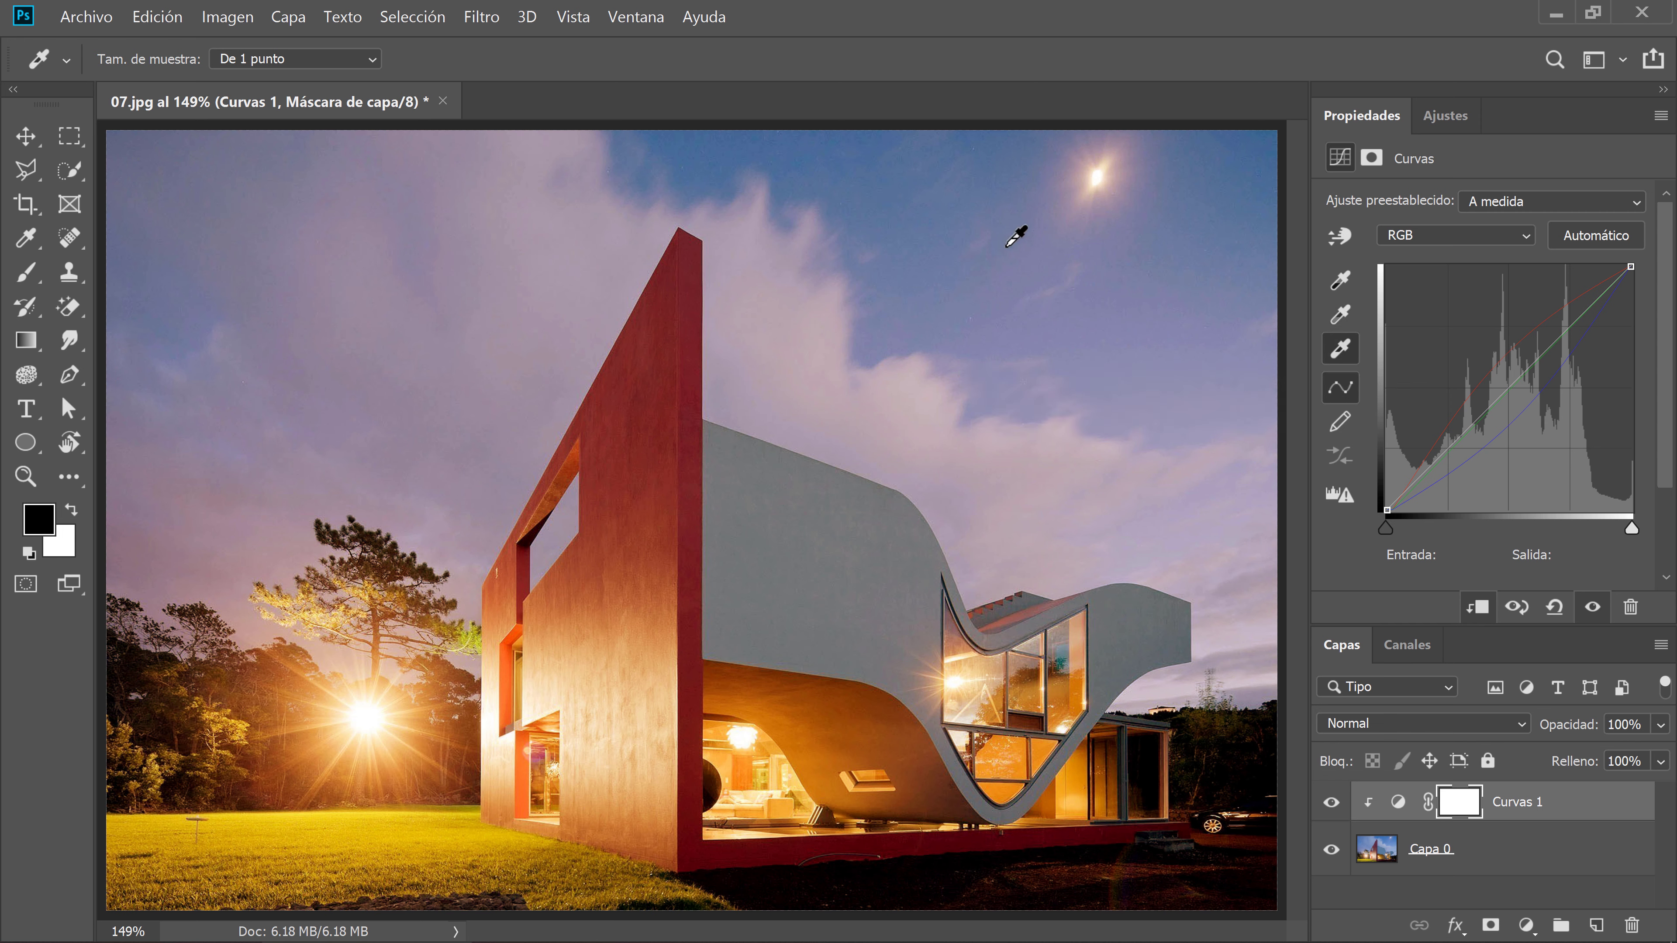
click(1097, 177)
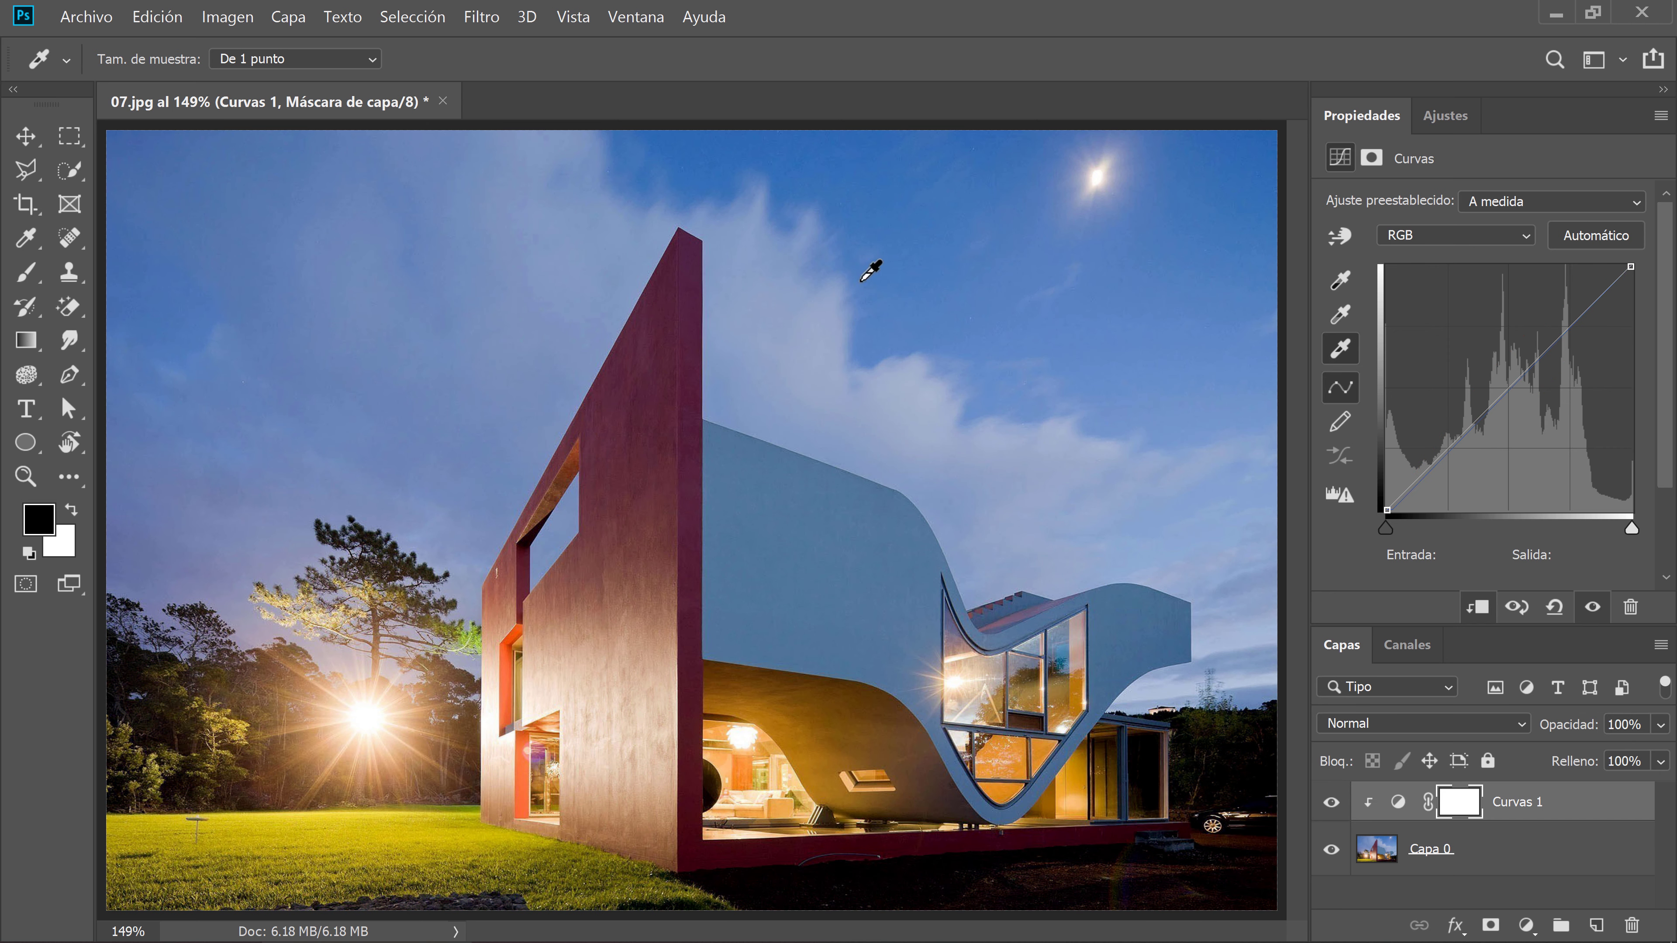
click(1592, 608)
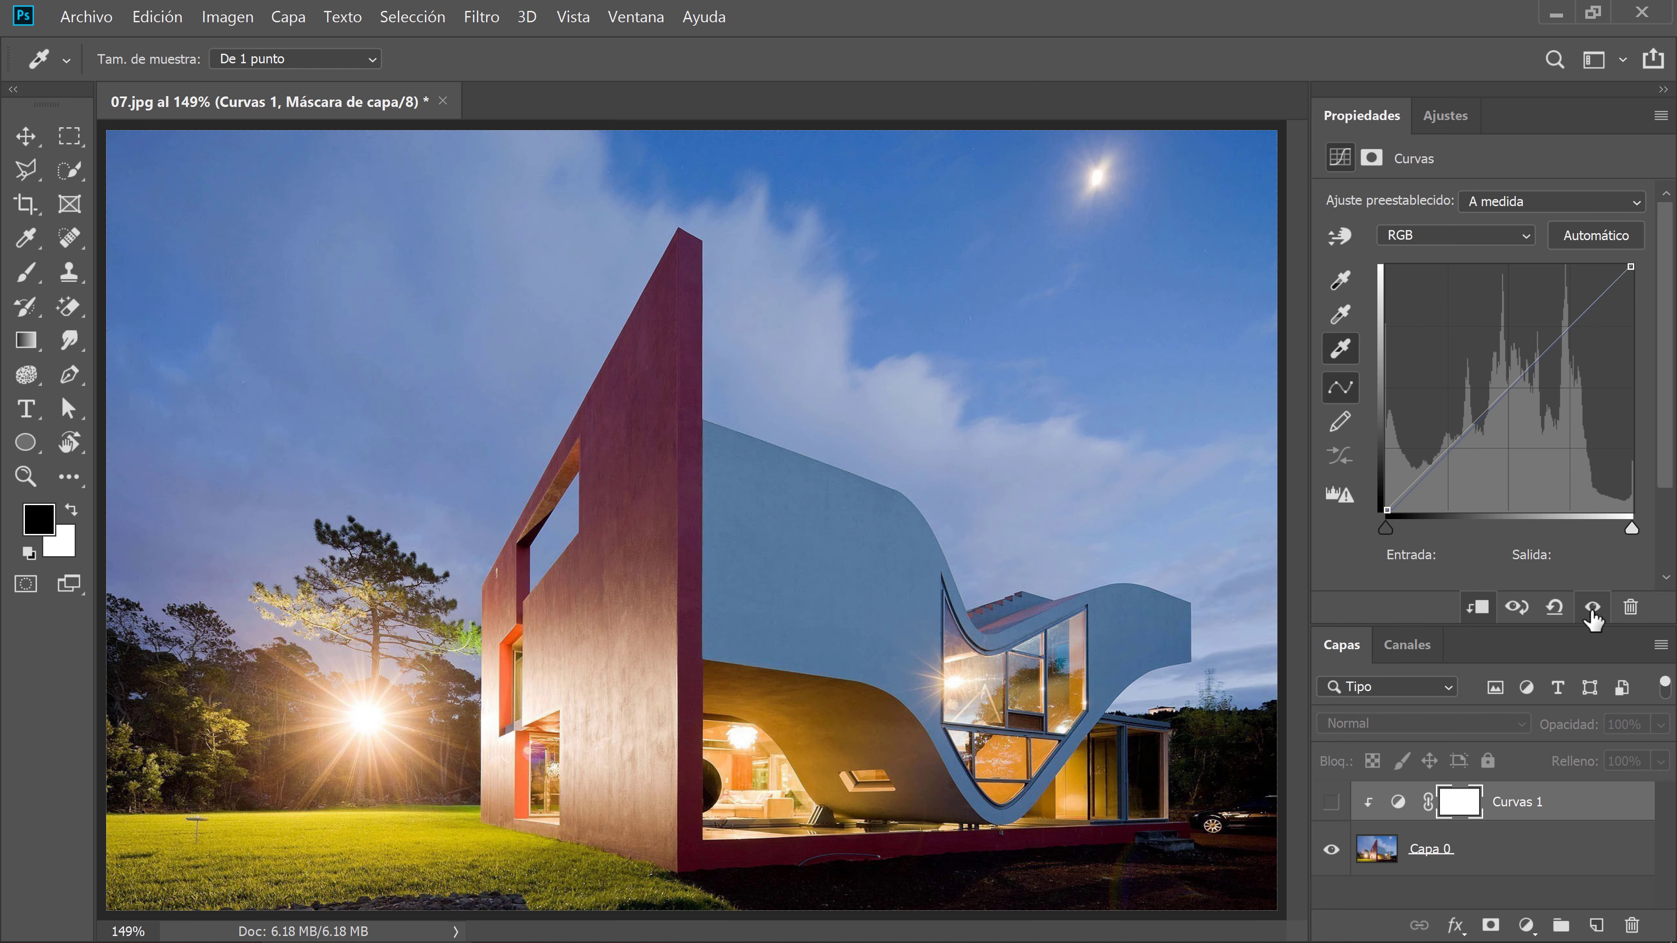
click(1592, 613)
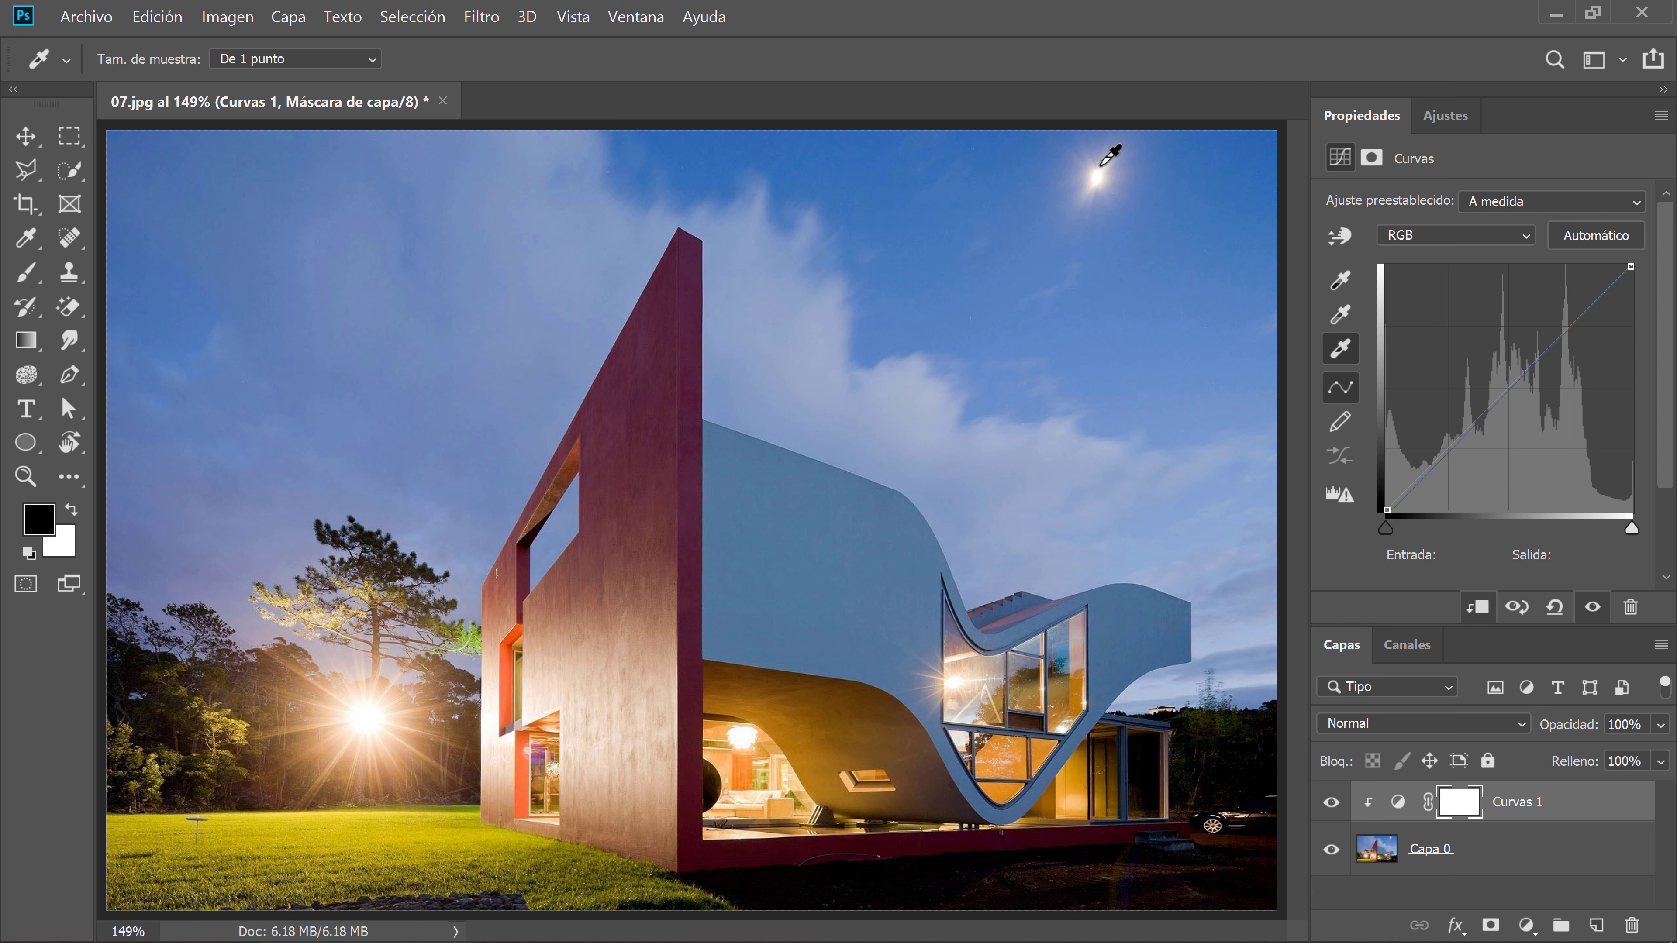
Step: Darken the sky with the targeted adjustment tool, then reset Curvas 1 to Por defecto
click(1339, 236)
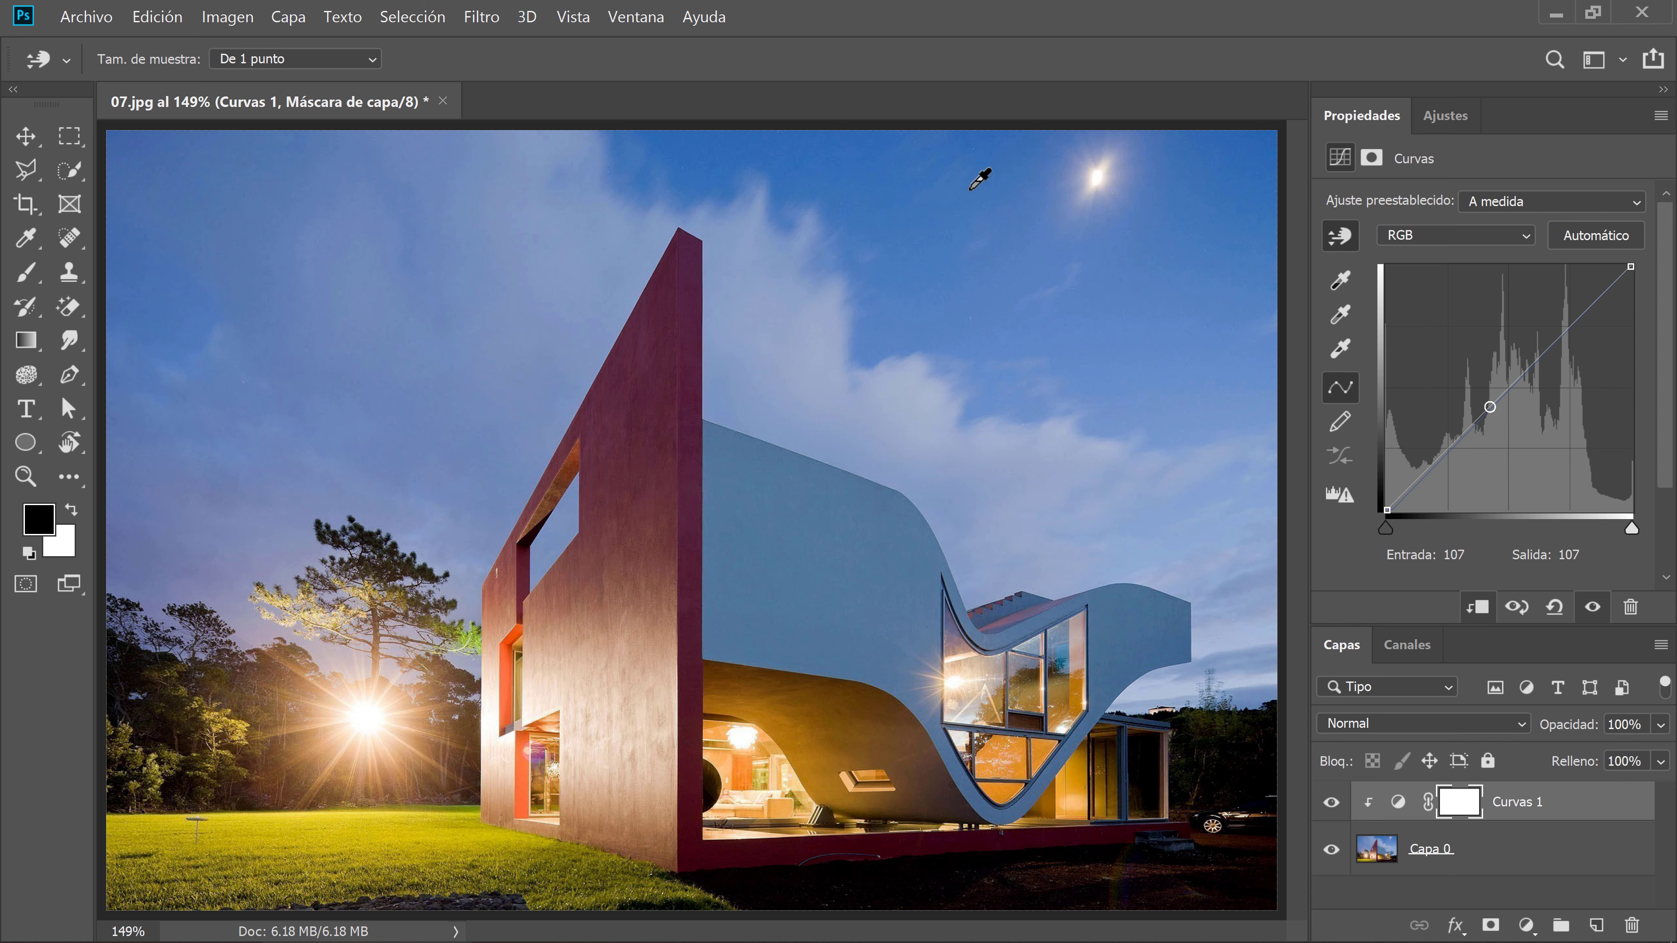
mouse_move(969, 189)
mouse_down()
mouse_move(981, 271)
mouse_move(981, 149)
mouse_move(974, 179)
mouse_move(967, 164)
mouse_up()
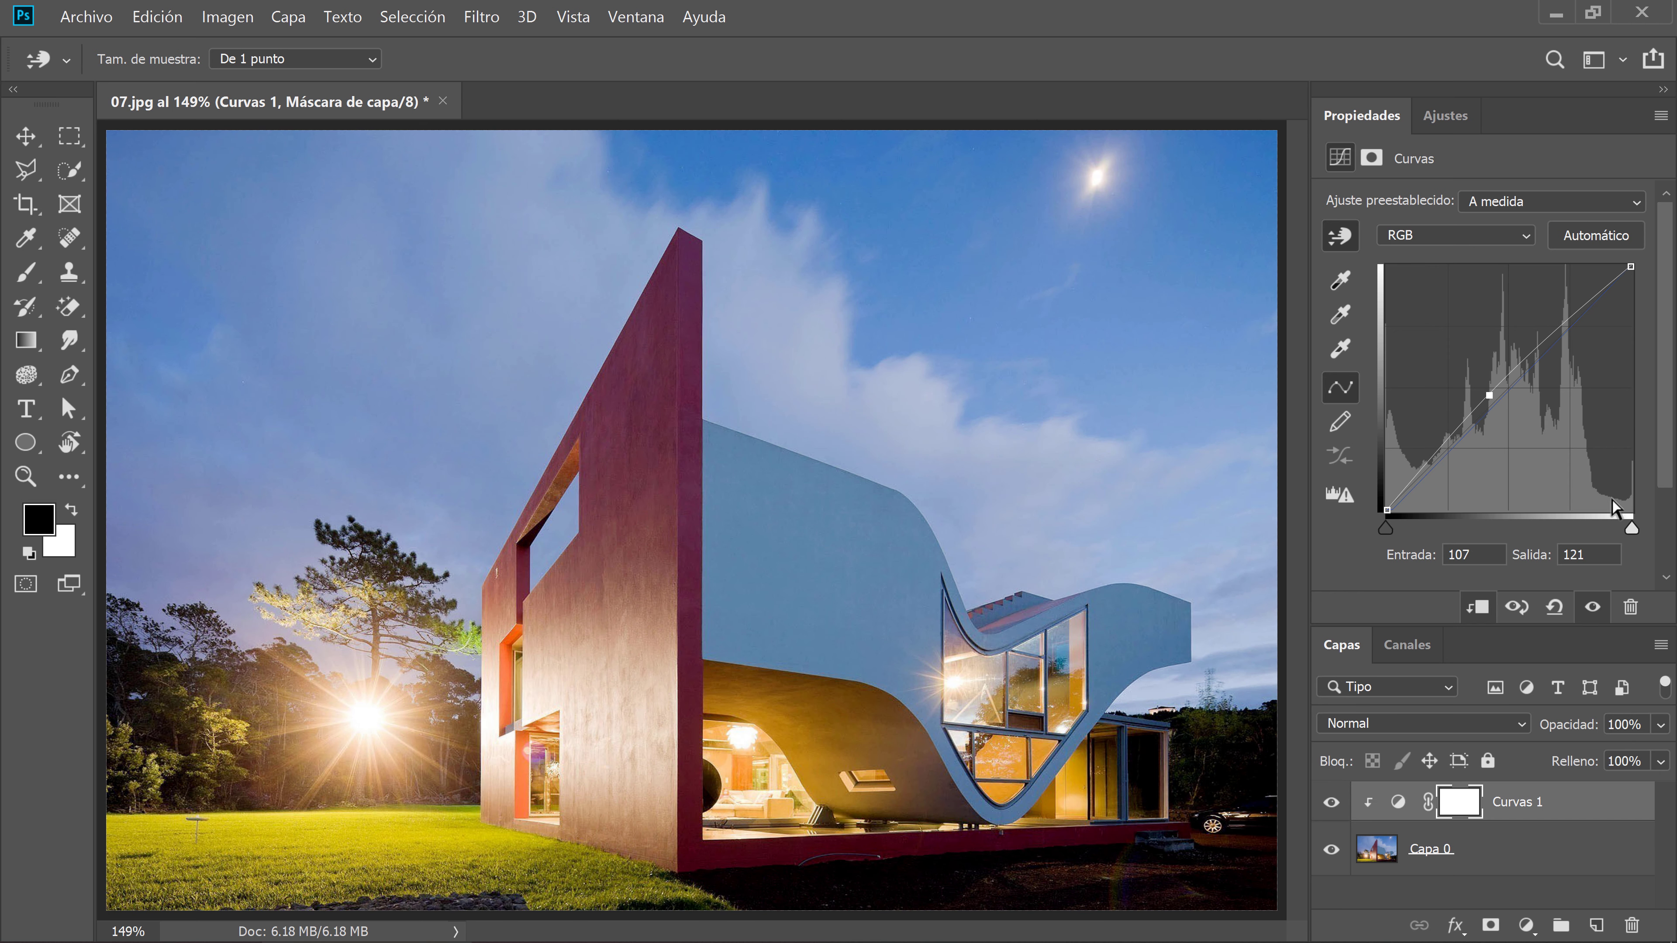
click(1556, 608)
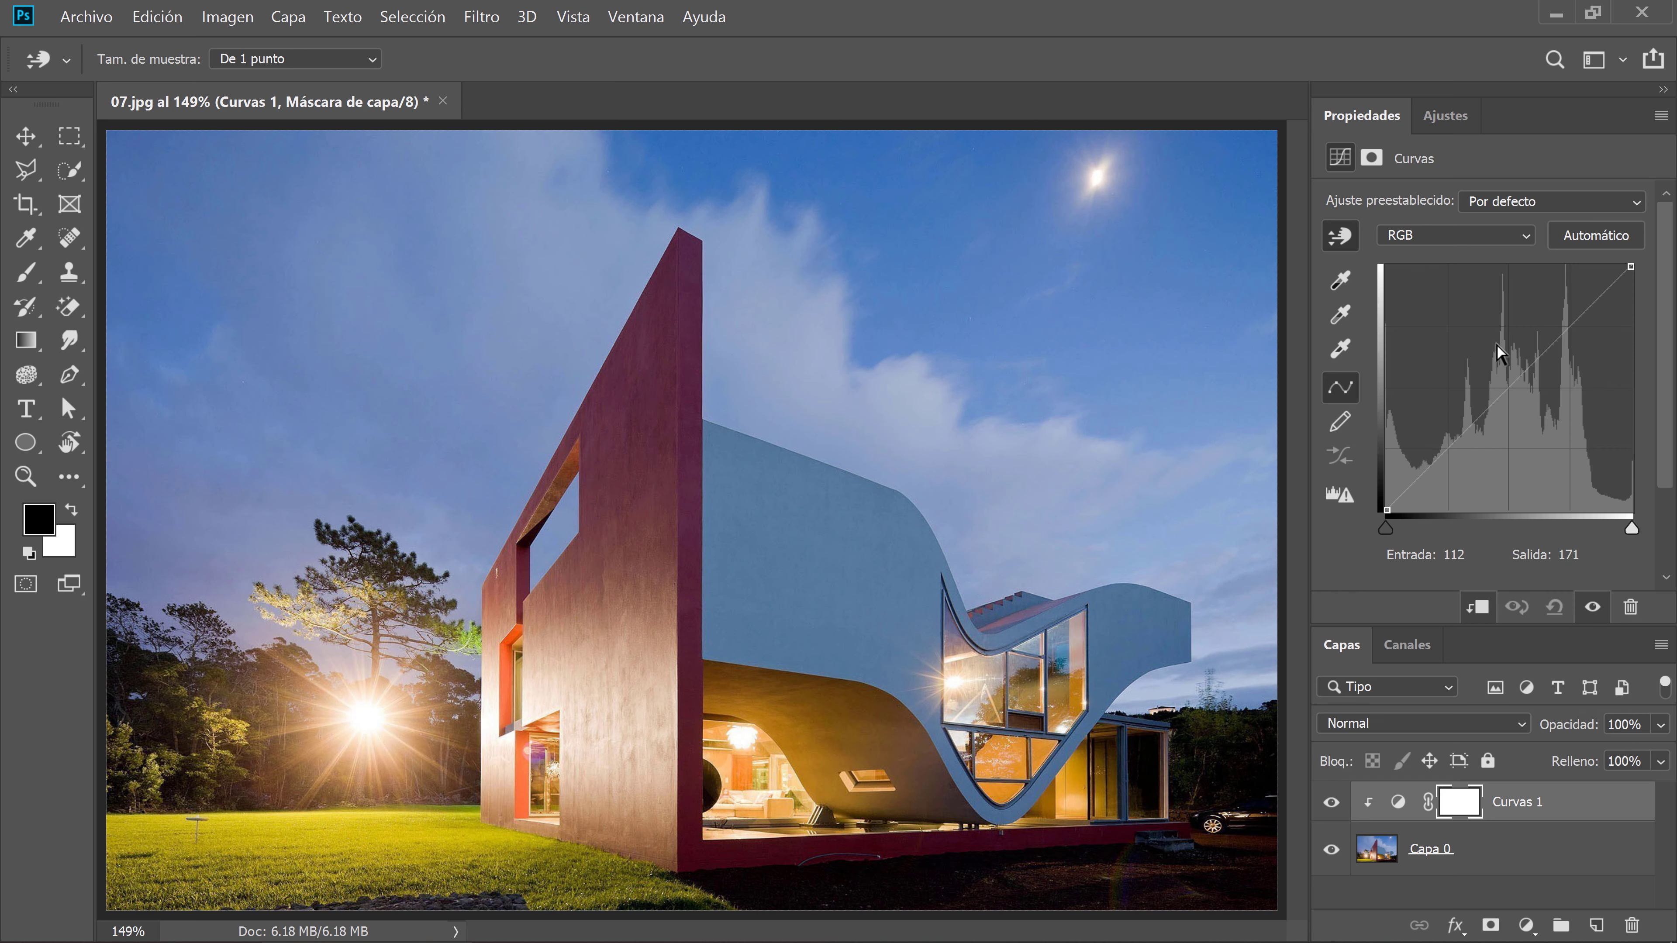
click(1636, 202)
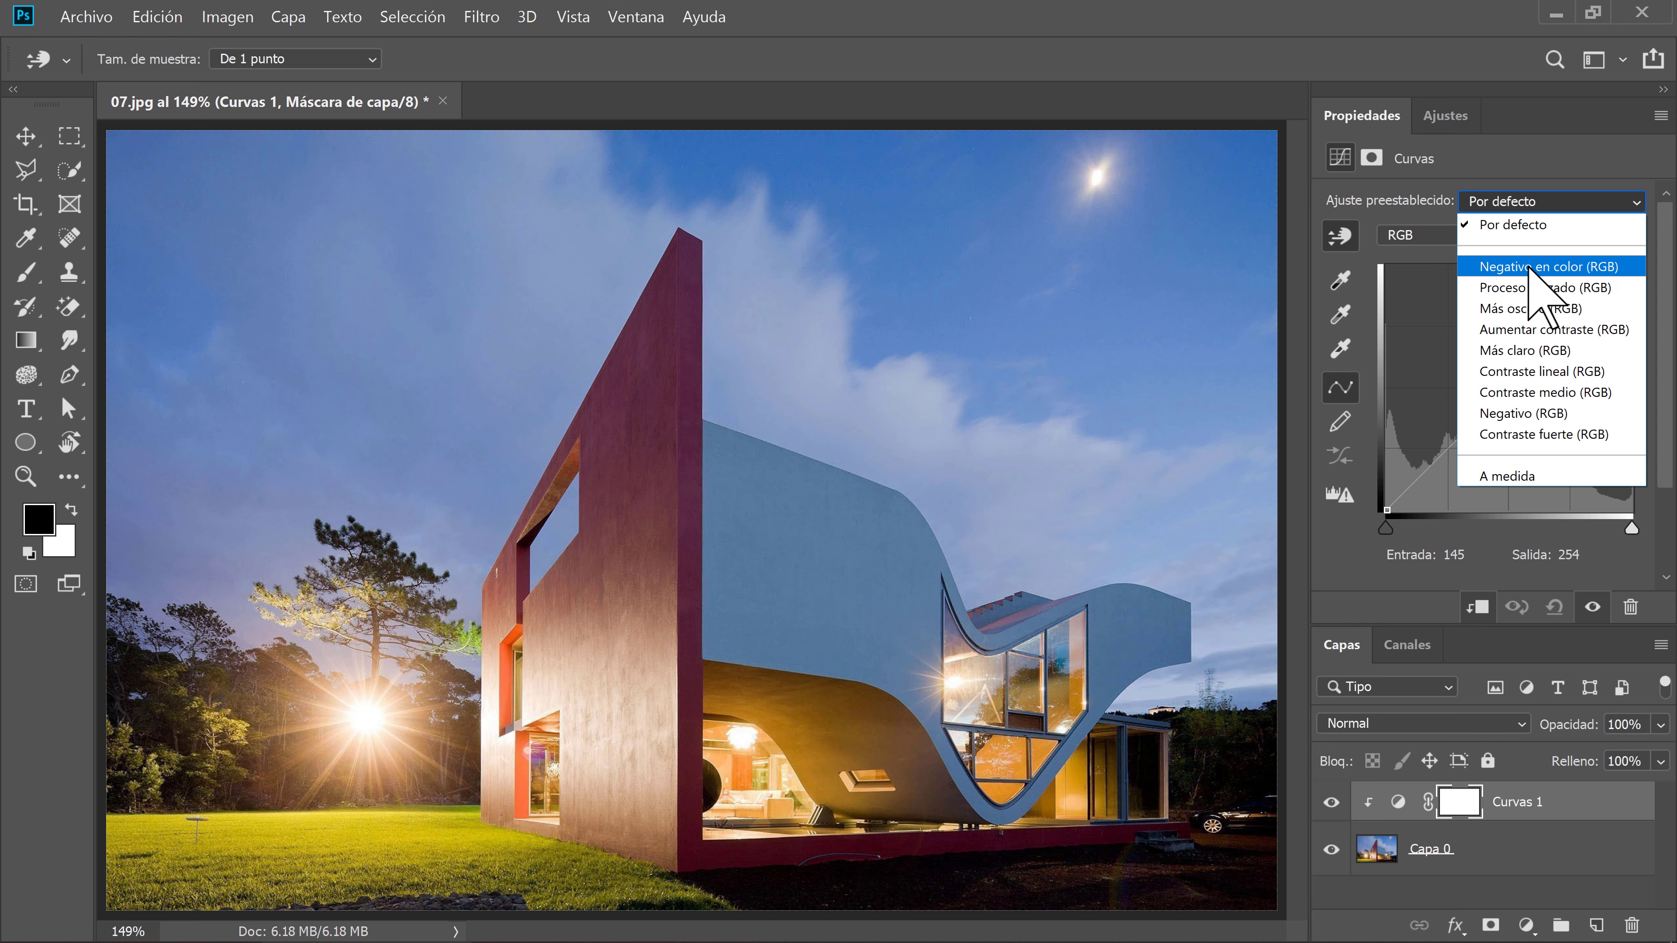
key(Down)
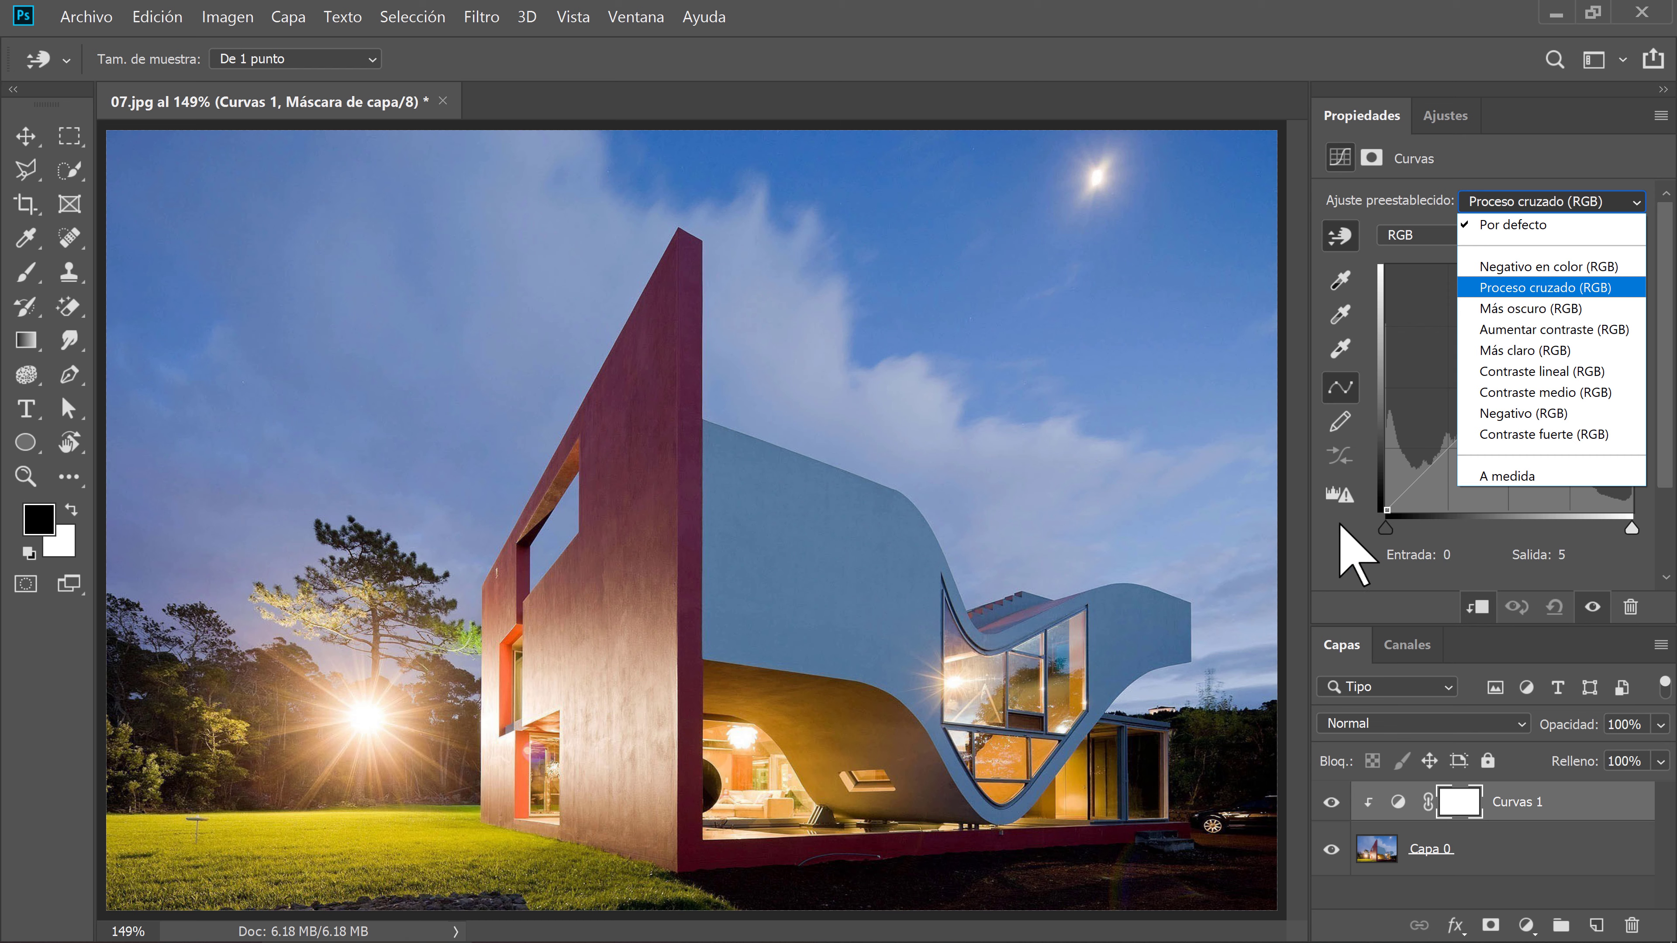
key(Up)
key(Up)
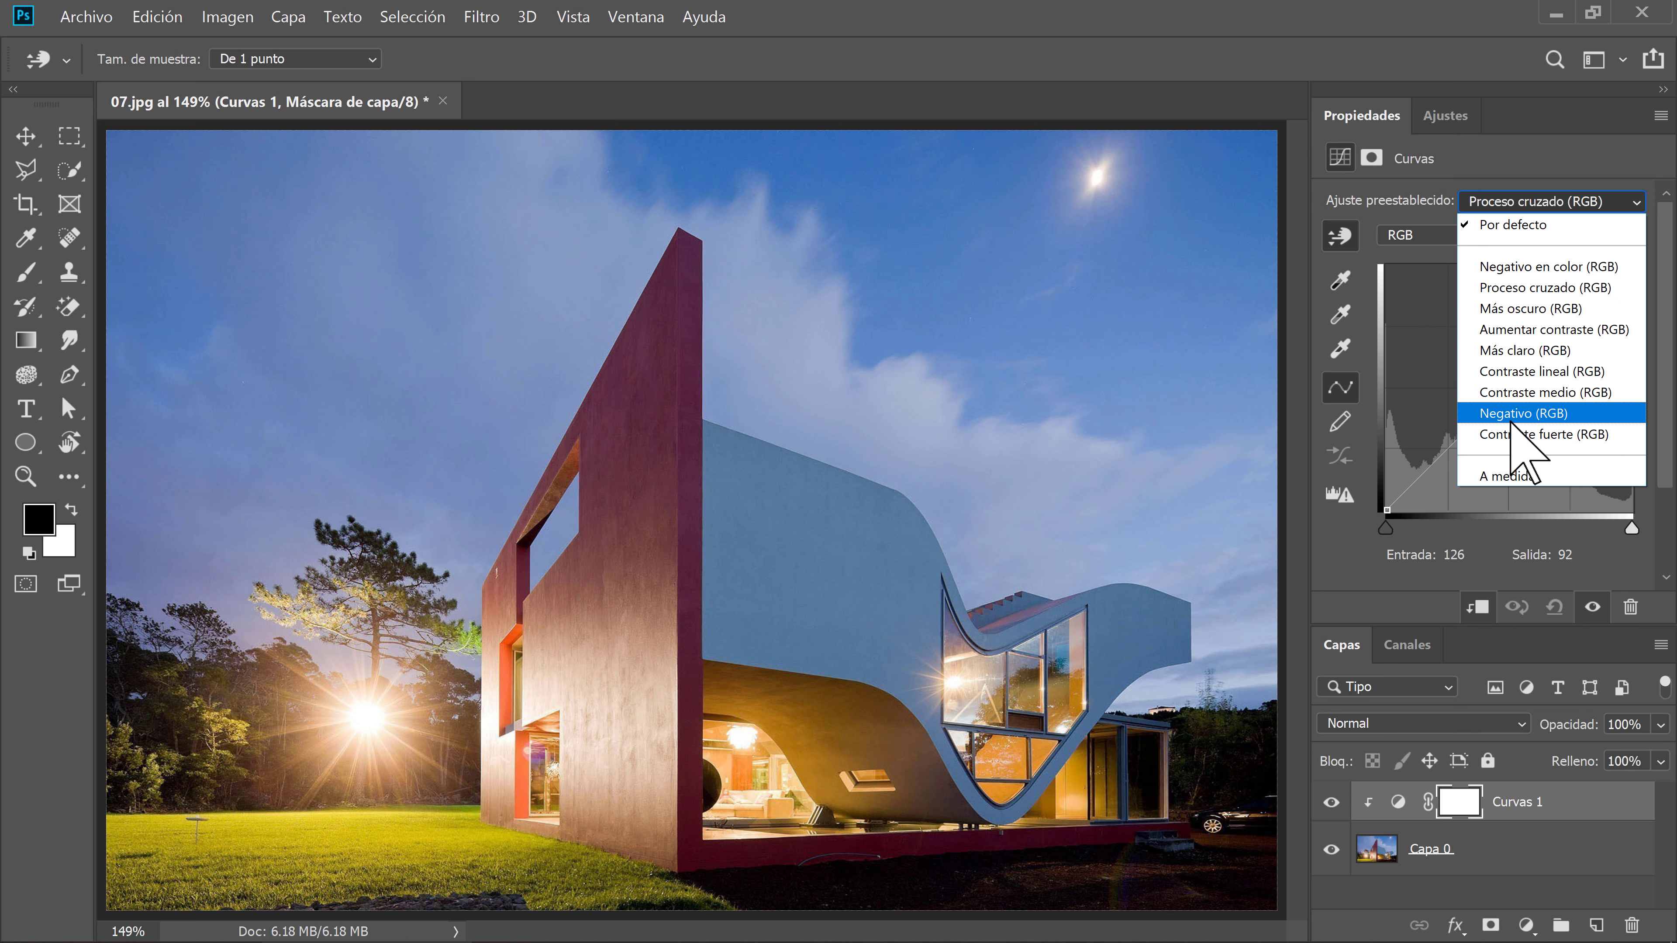
key(Return)
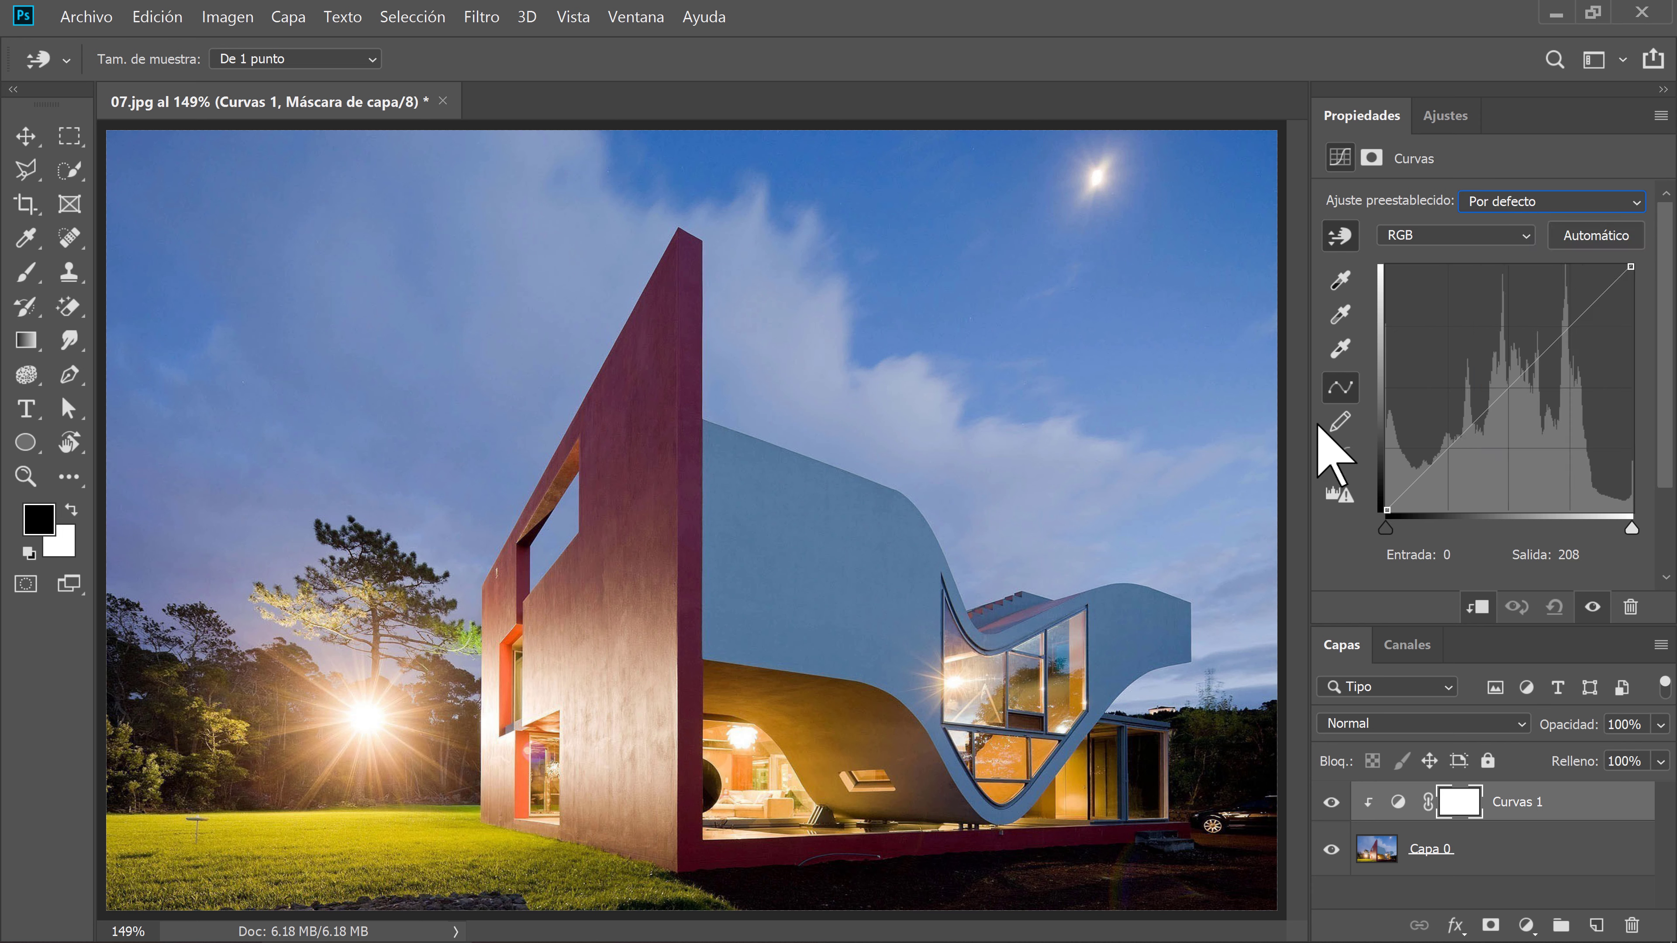
click(1343, 421)
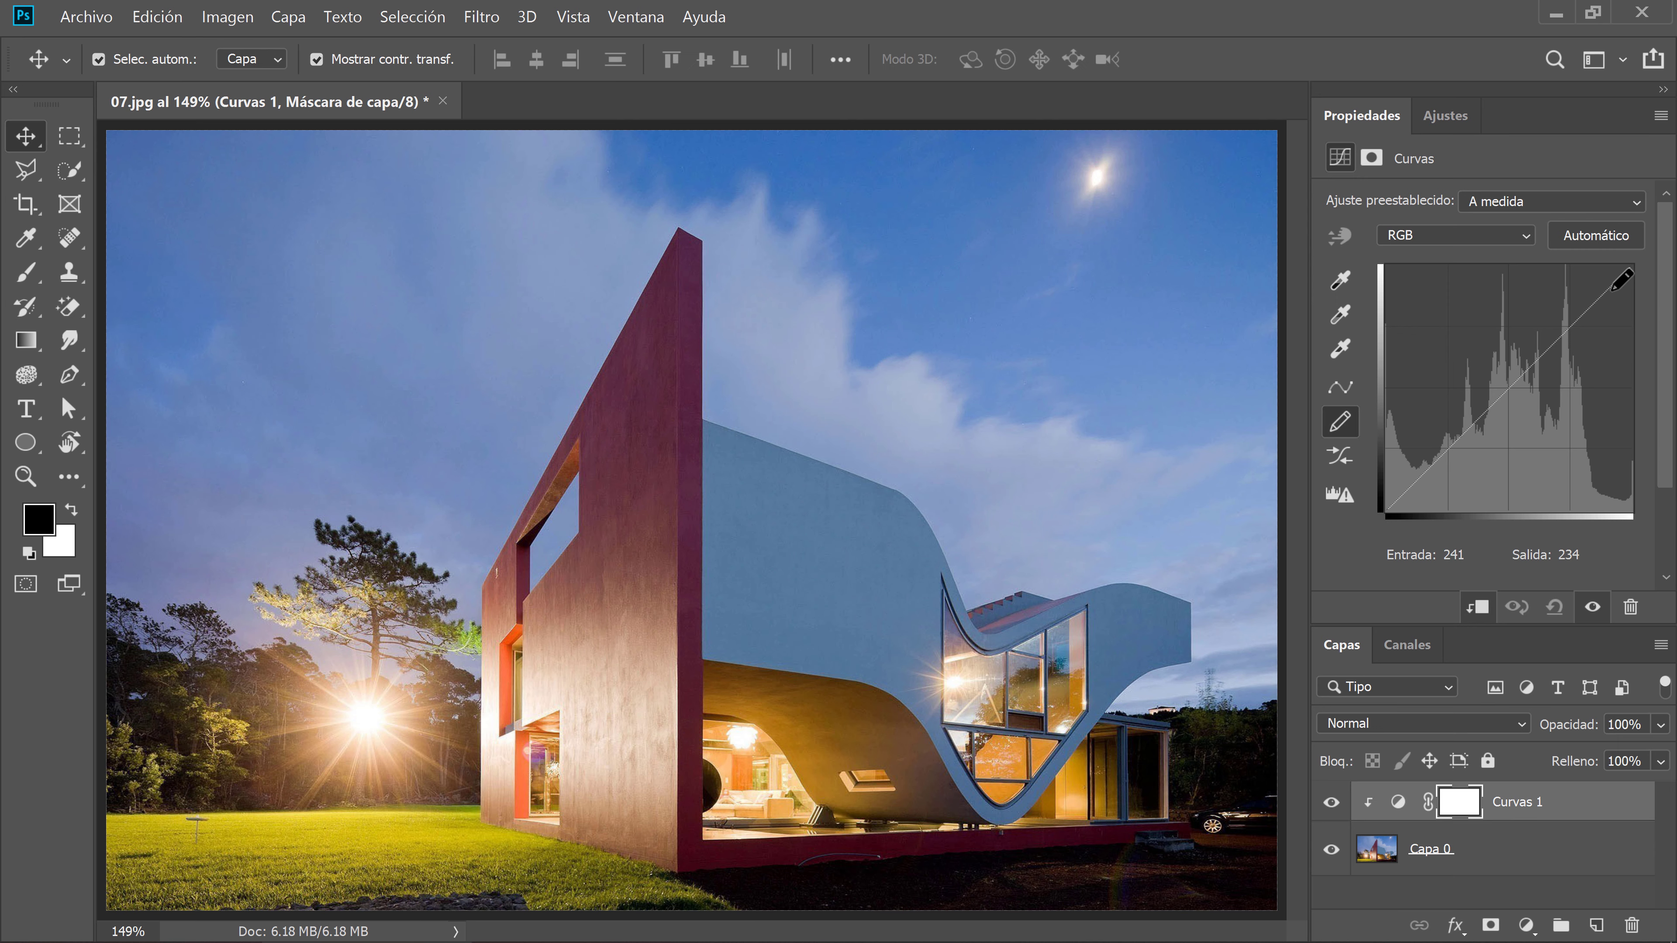
mouse_move(1618, 268)
mouse_down()
mouse_move(1486, 401)
mouse_move(1449, 471)
mouse_move(1389, 510)
mouse_up()
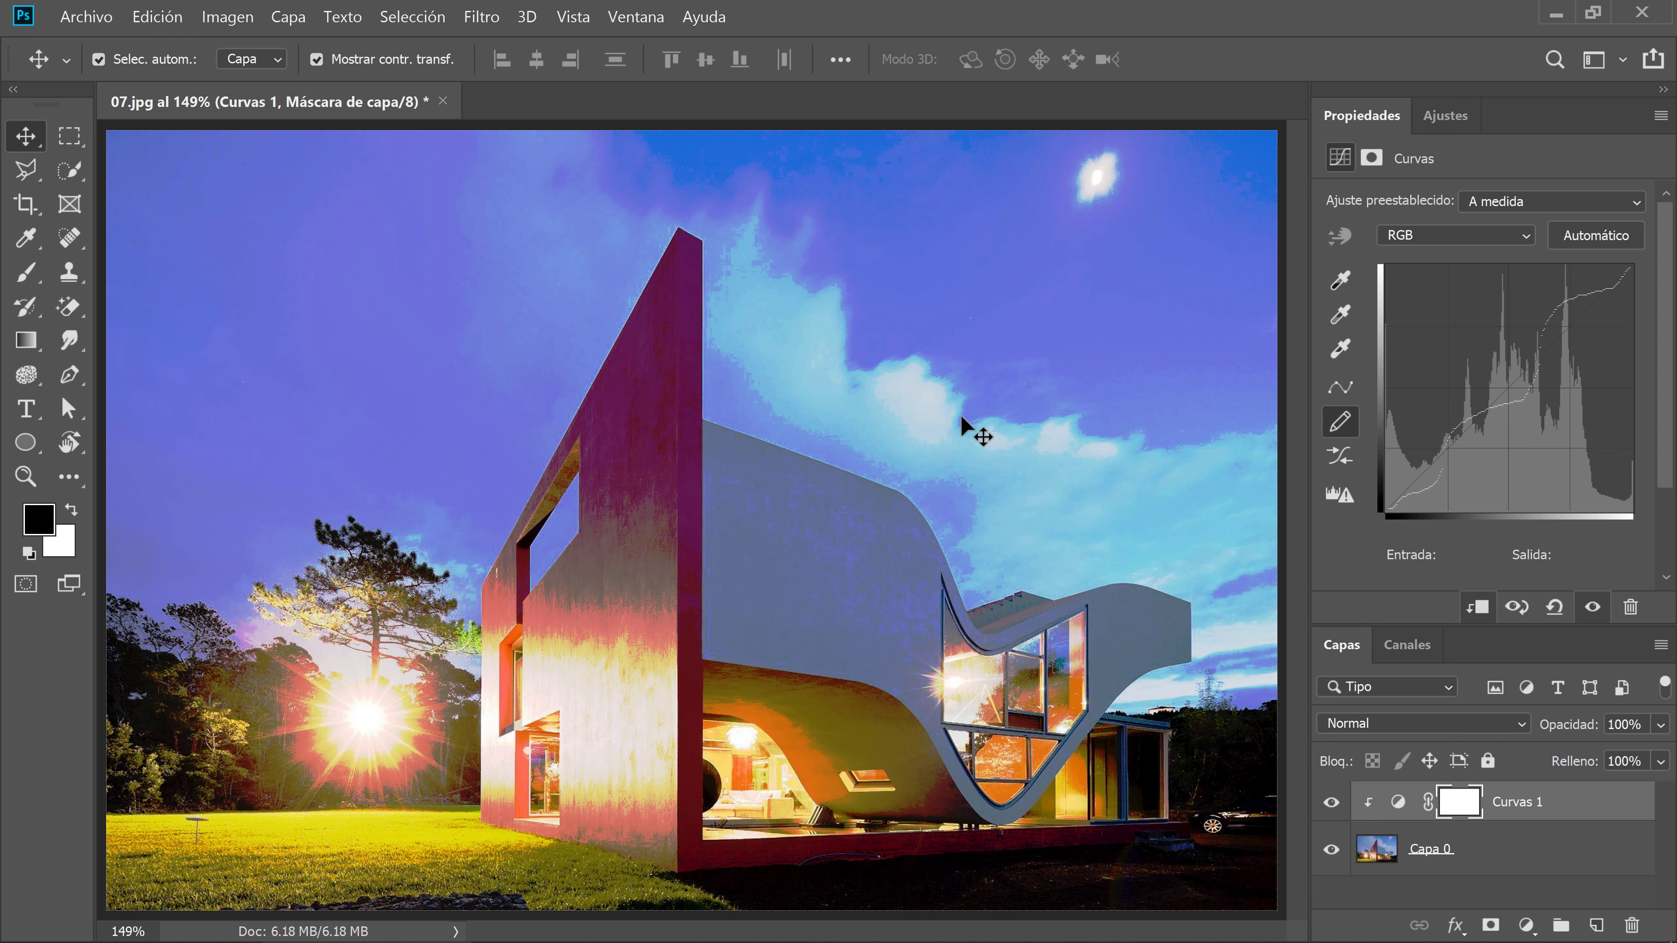
key(ctrl)
click(1554, 606)
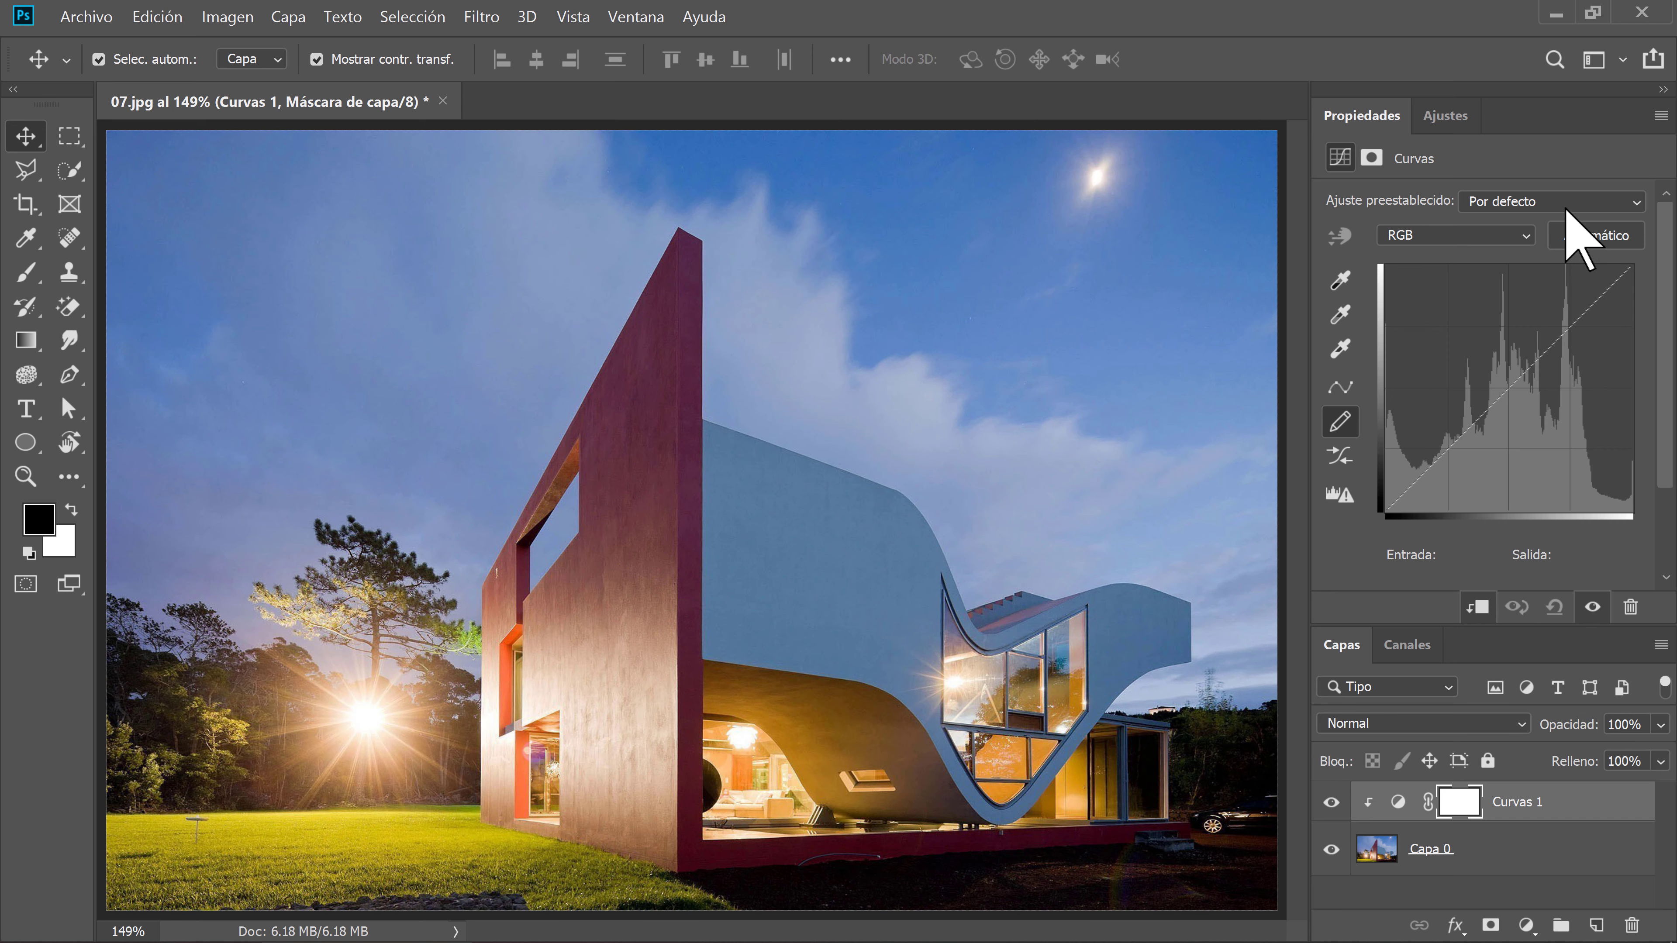
Step: Try the Negativo en color (RGB) and Proceso cruzado (RGB) Curves presets
click(1566, 205)
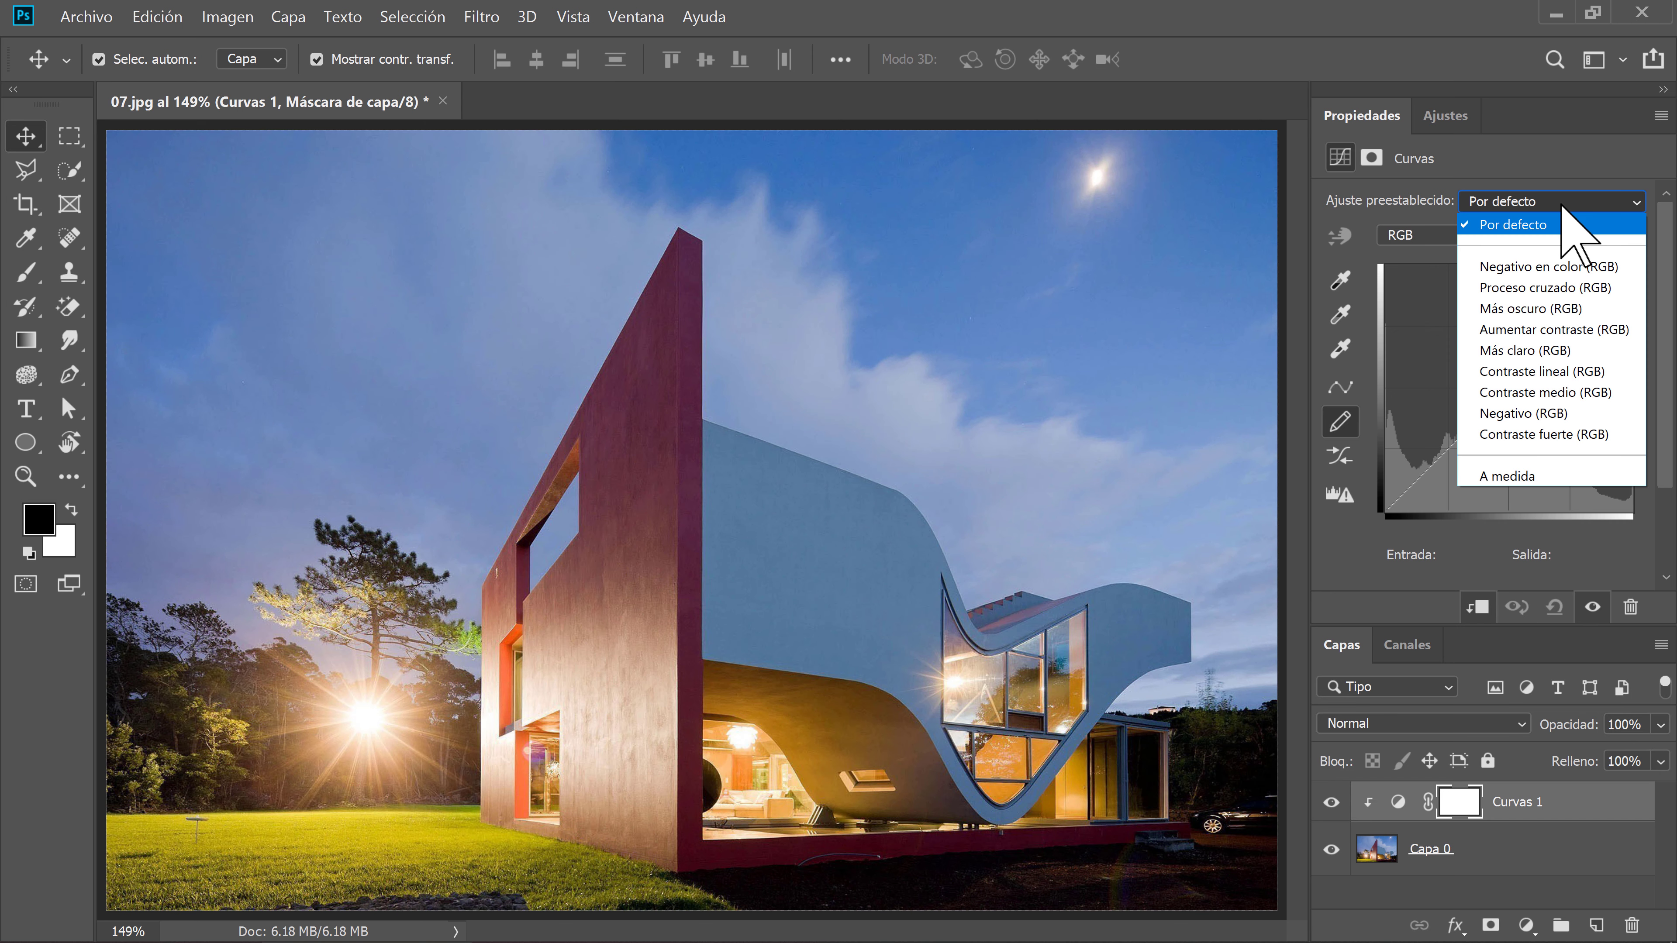
click(1502, 268)
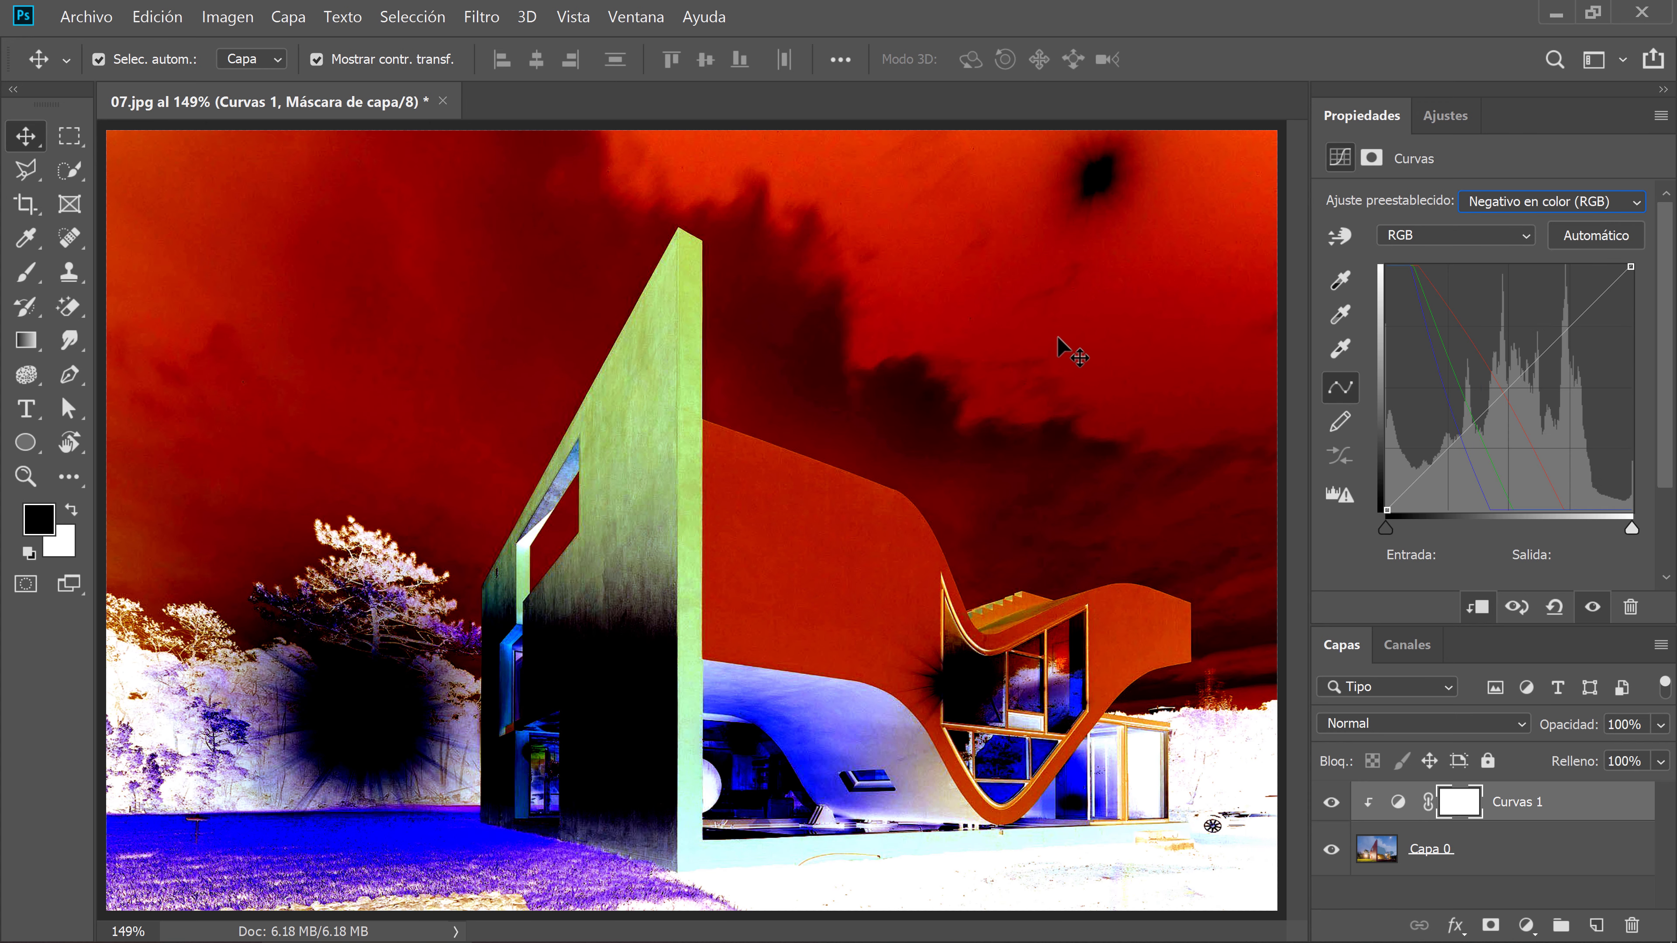
click(1531, 200)
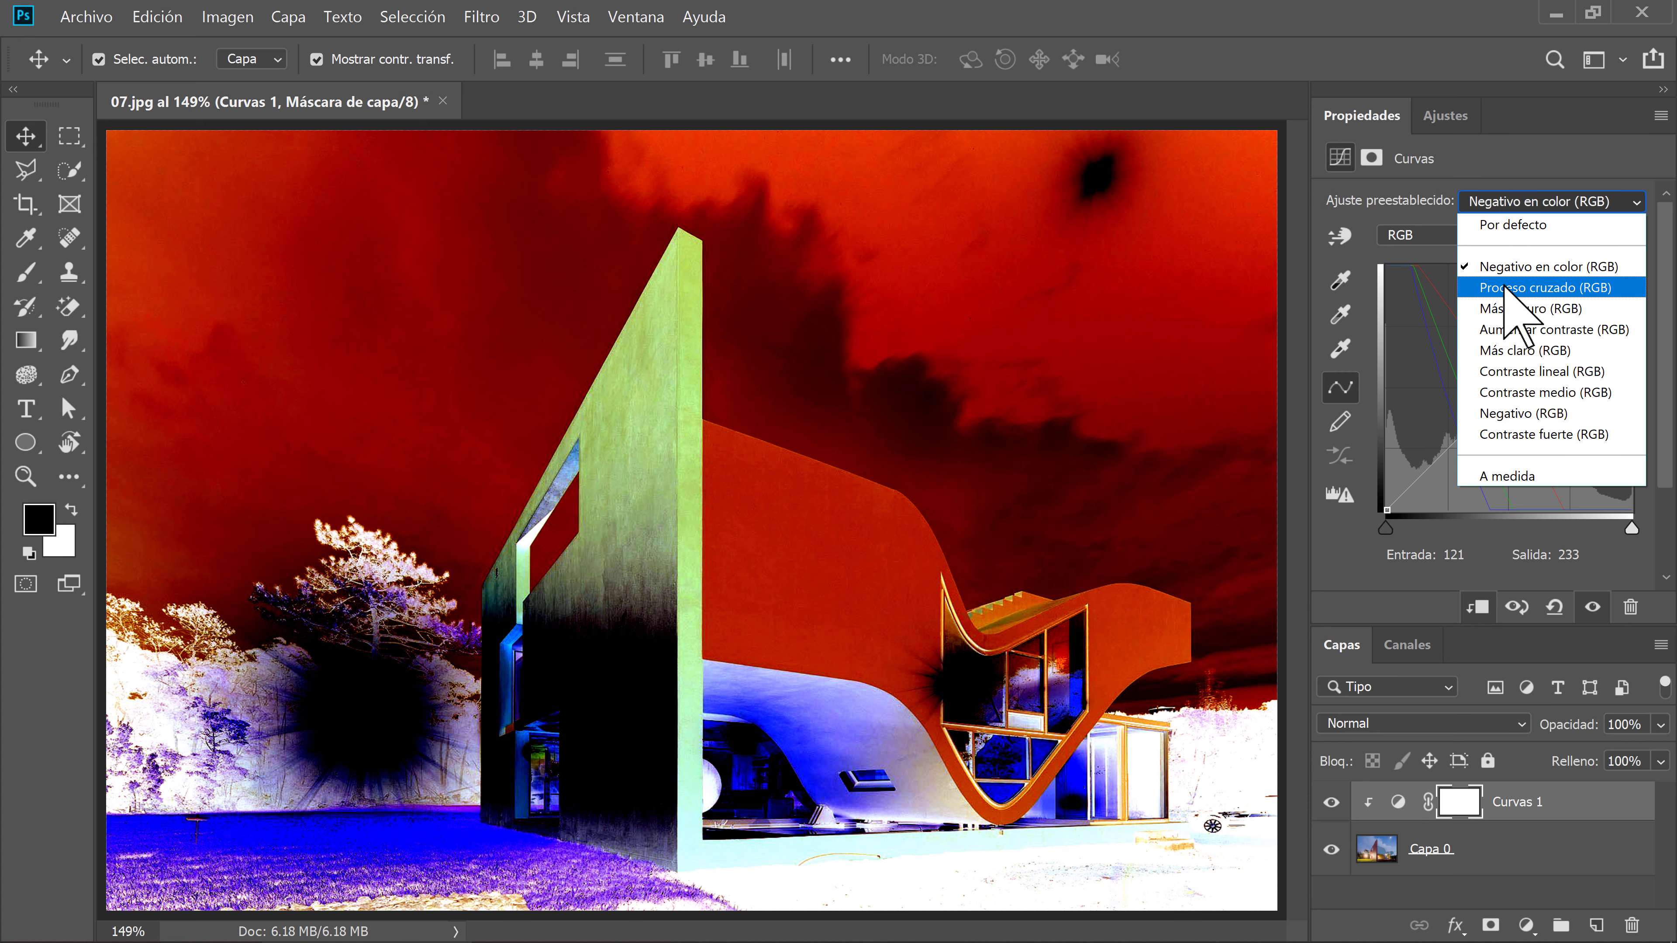
click(1507, 292)
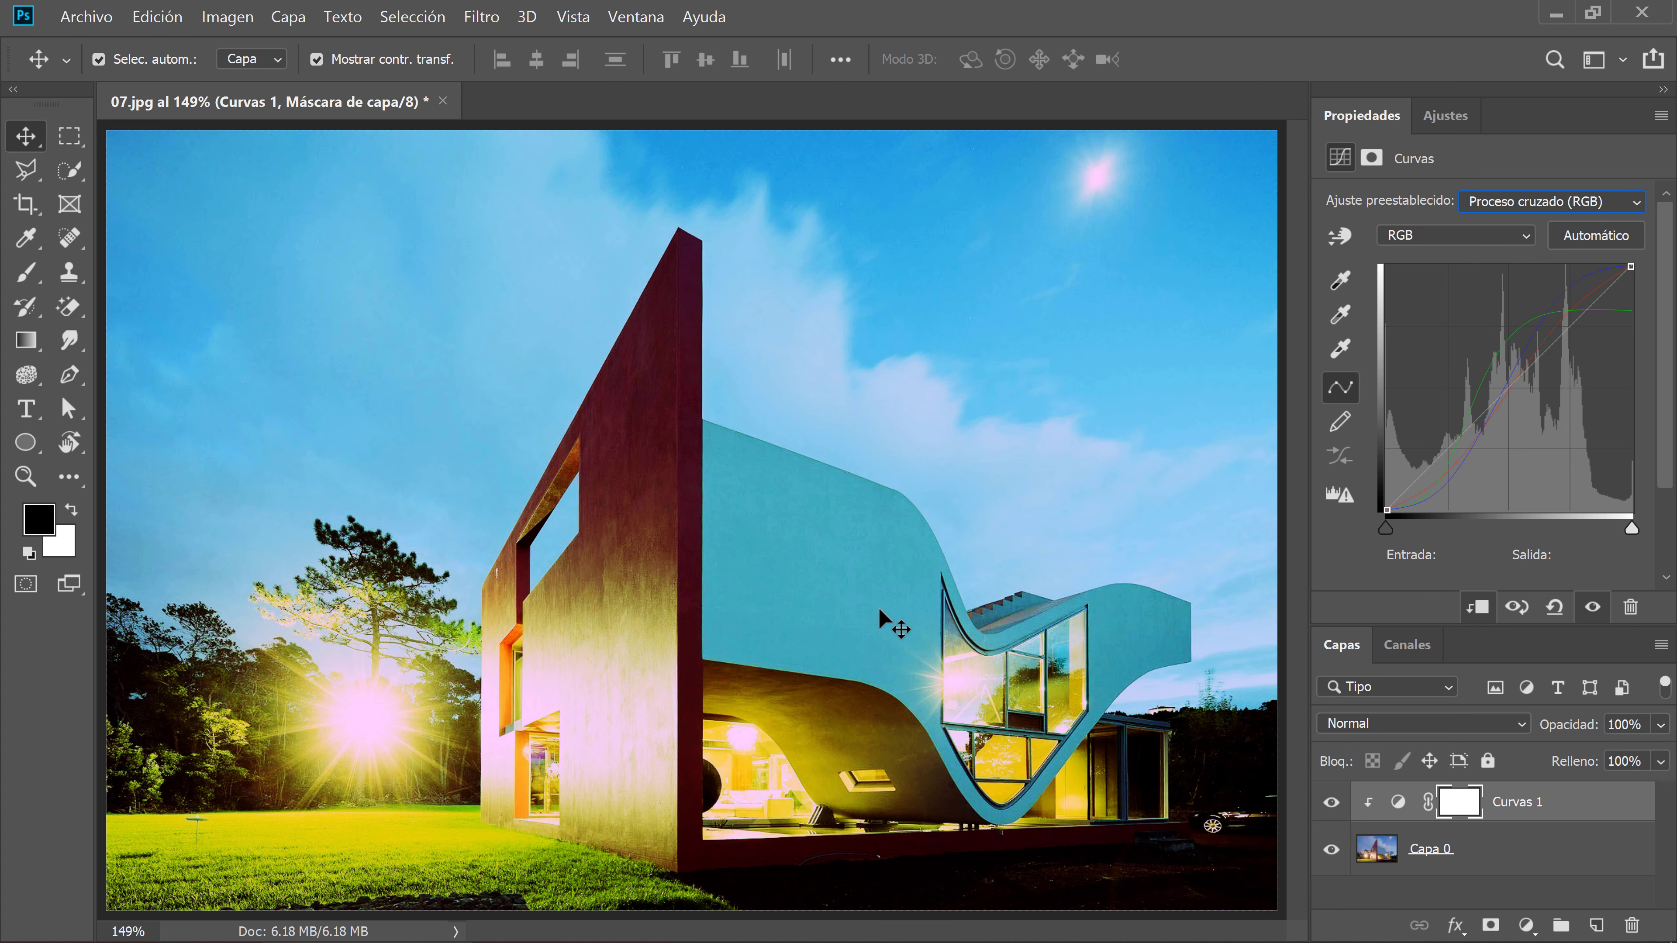
click(1592, 606)
Step: Apply the Más oscuro (RGB) preset and compare the photo with Curvas 1 off and on
click(1538, 203)
click(1530, 305)
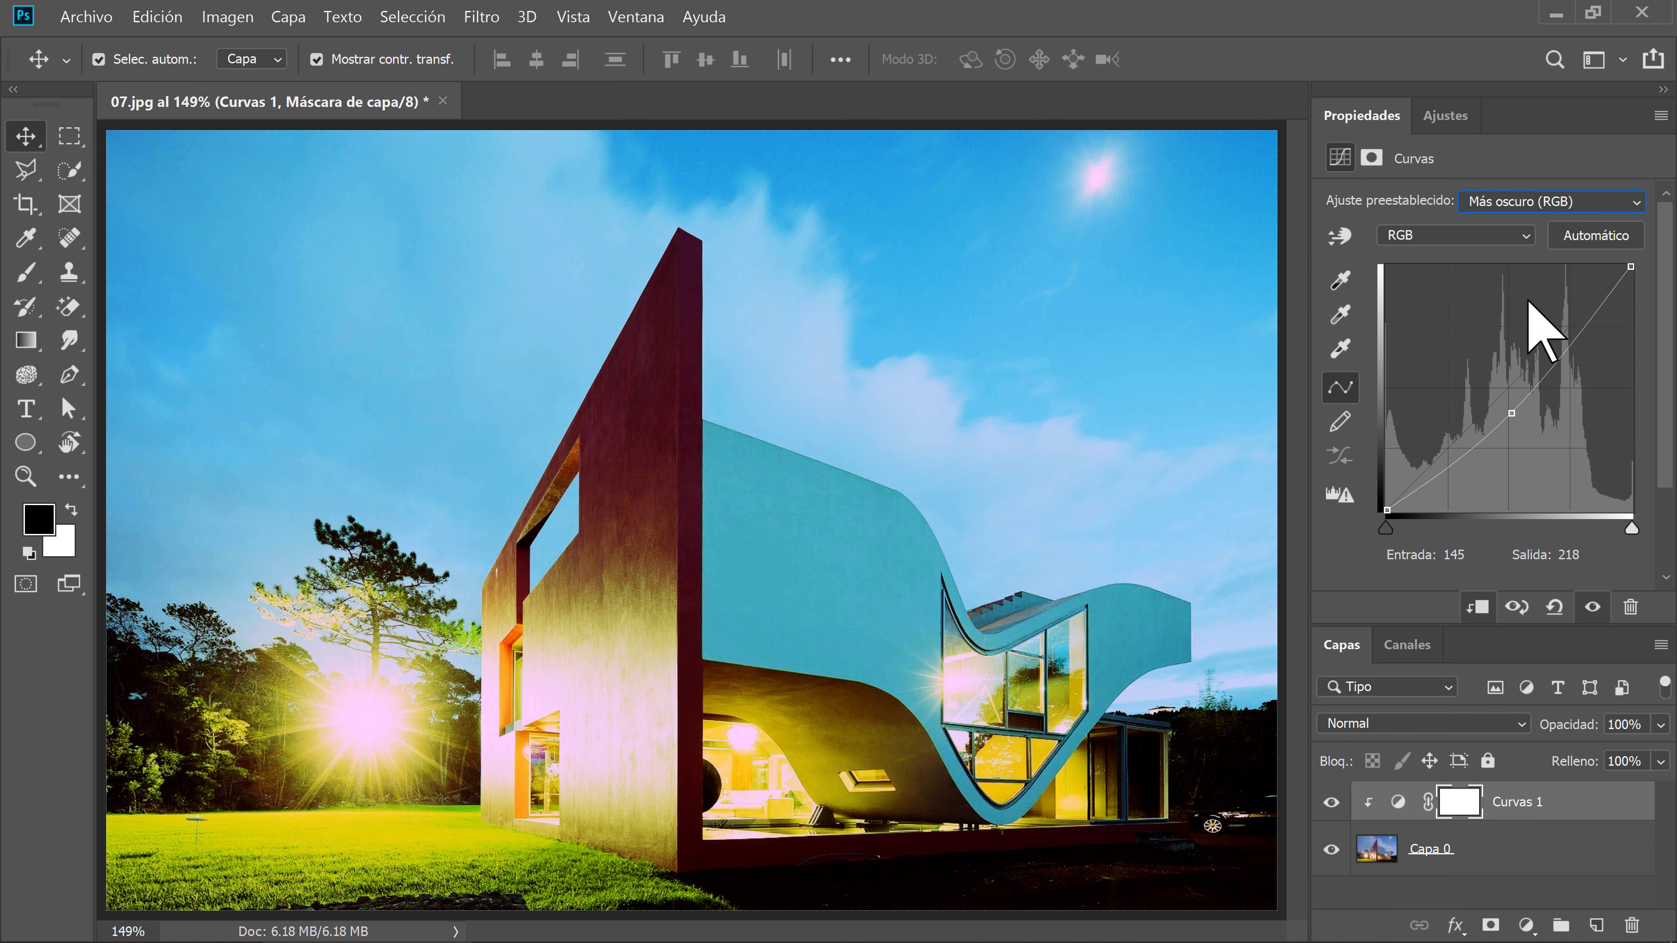
click(1592, 607)
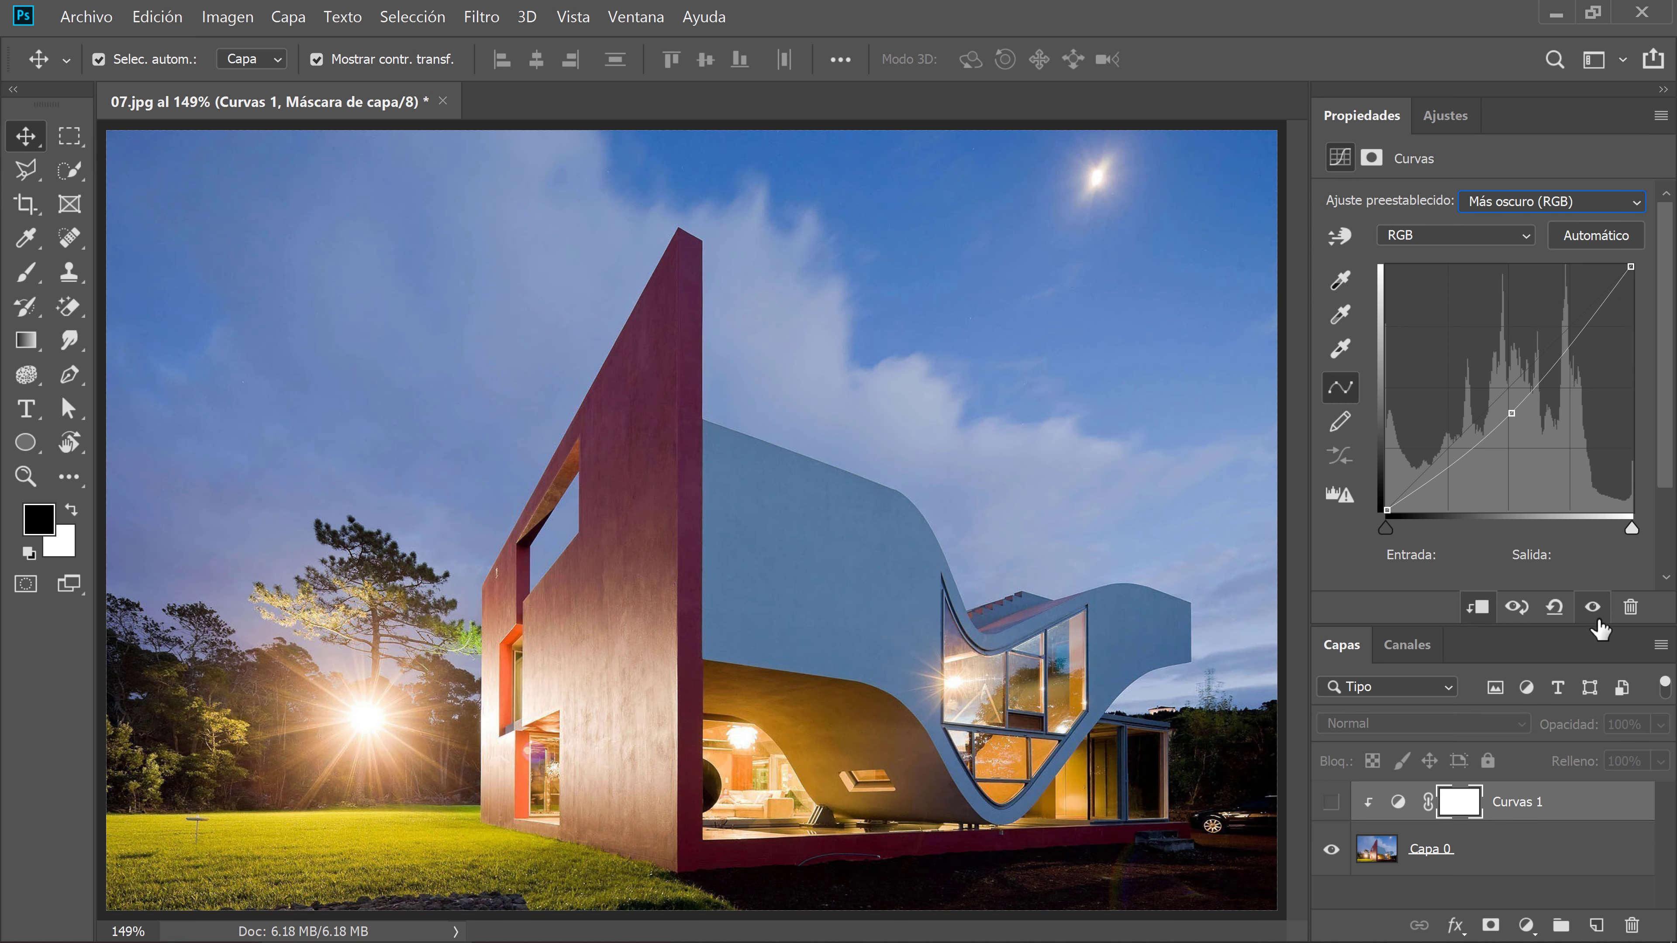
click(1593, 608)
Step: Try the Aumentar contraste (RGB) preset, compare it off and on, then reset
click(1567, 205)
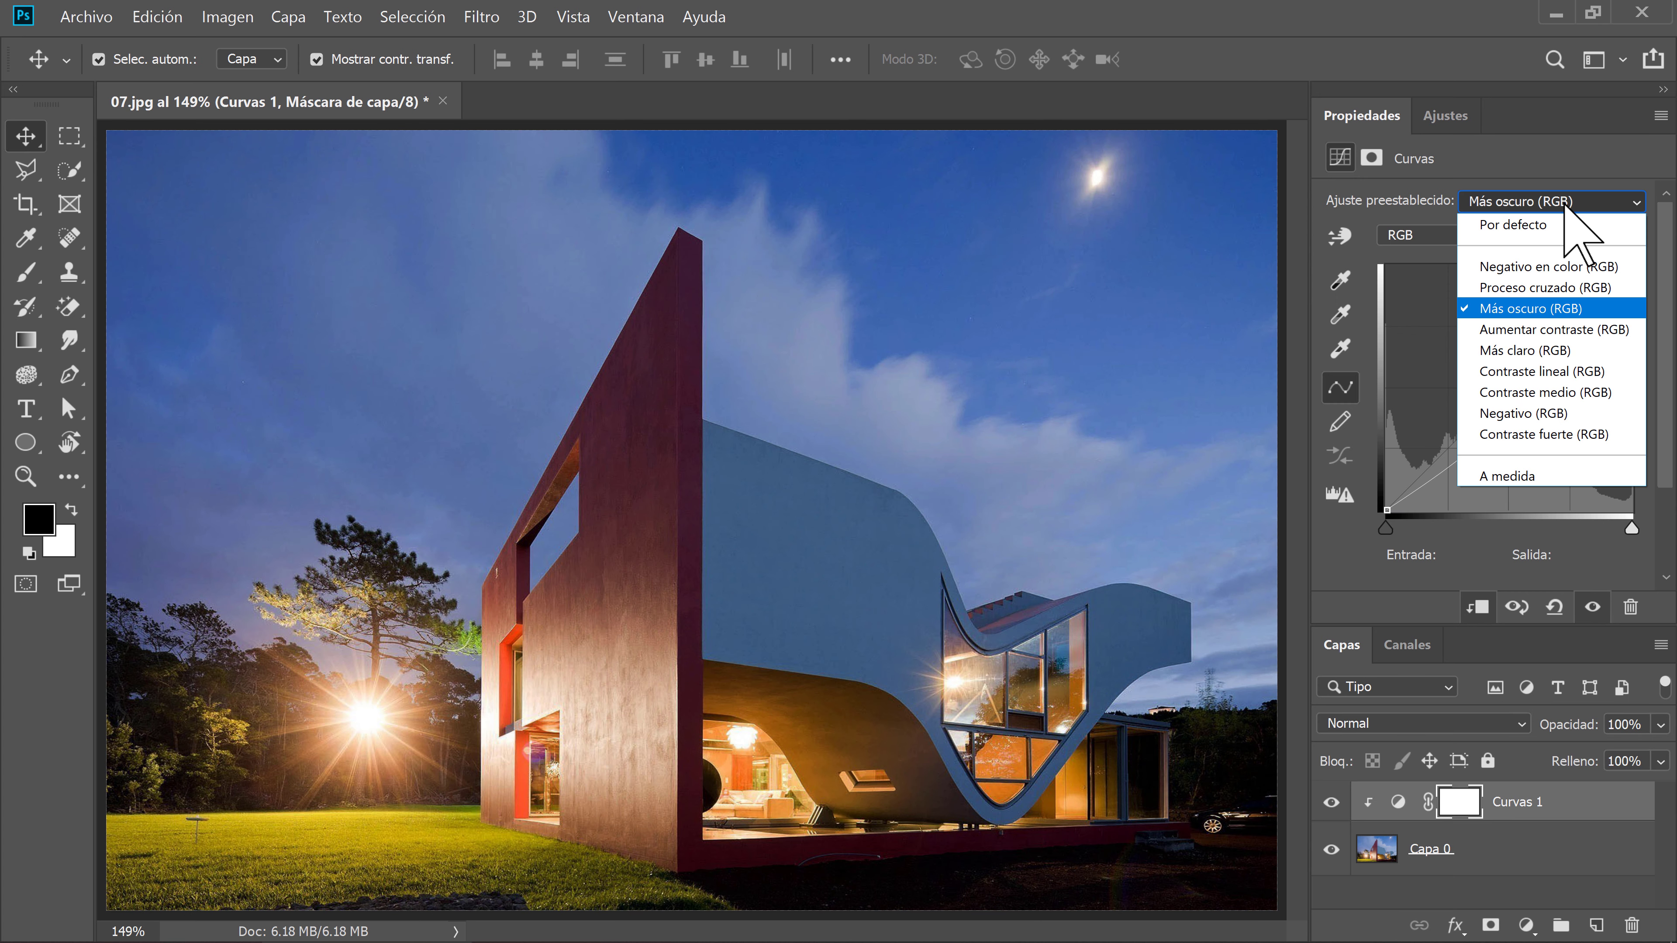
click(1527, 330)
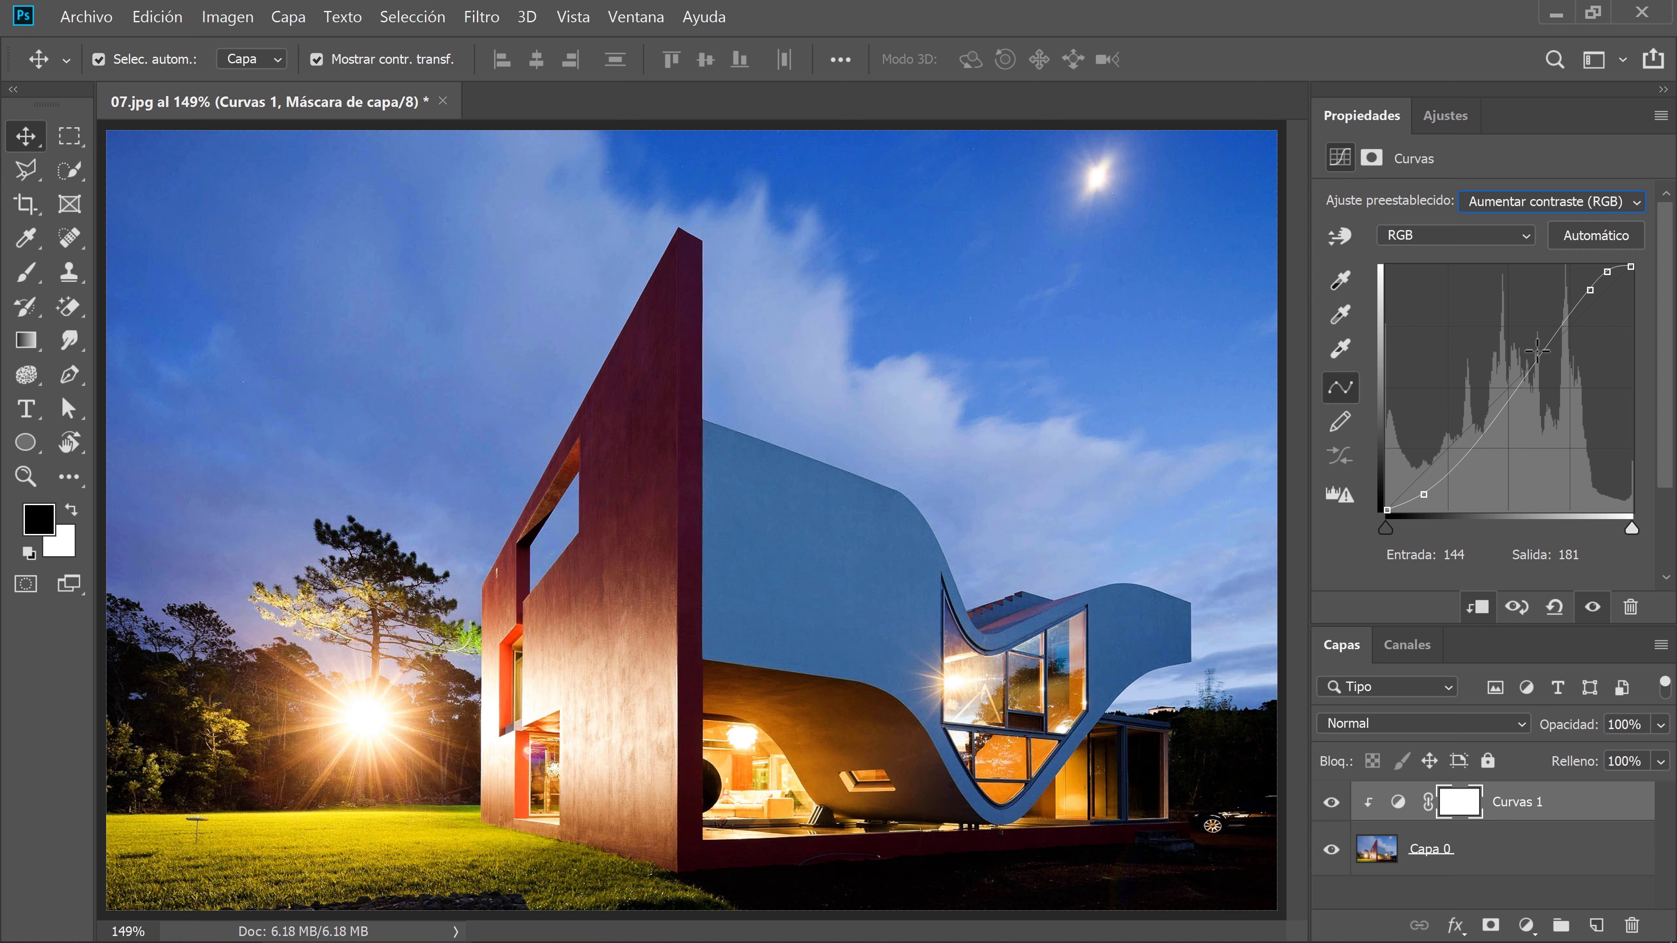
click(1593, 608)
click(1593, 608)
click(1555, 608)
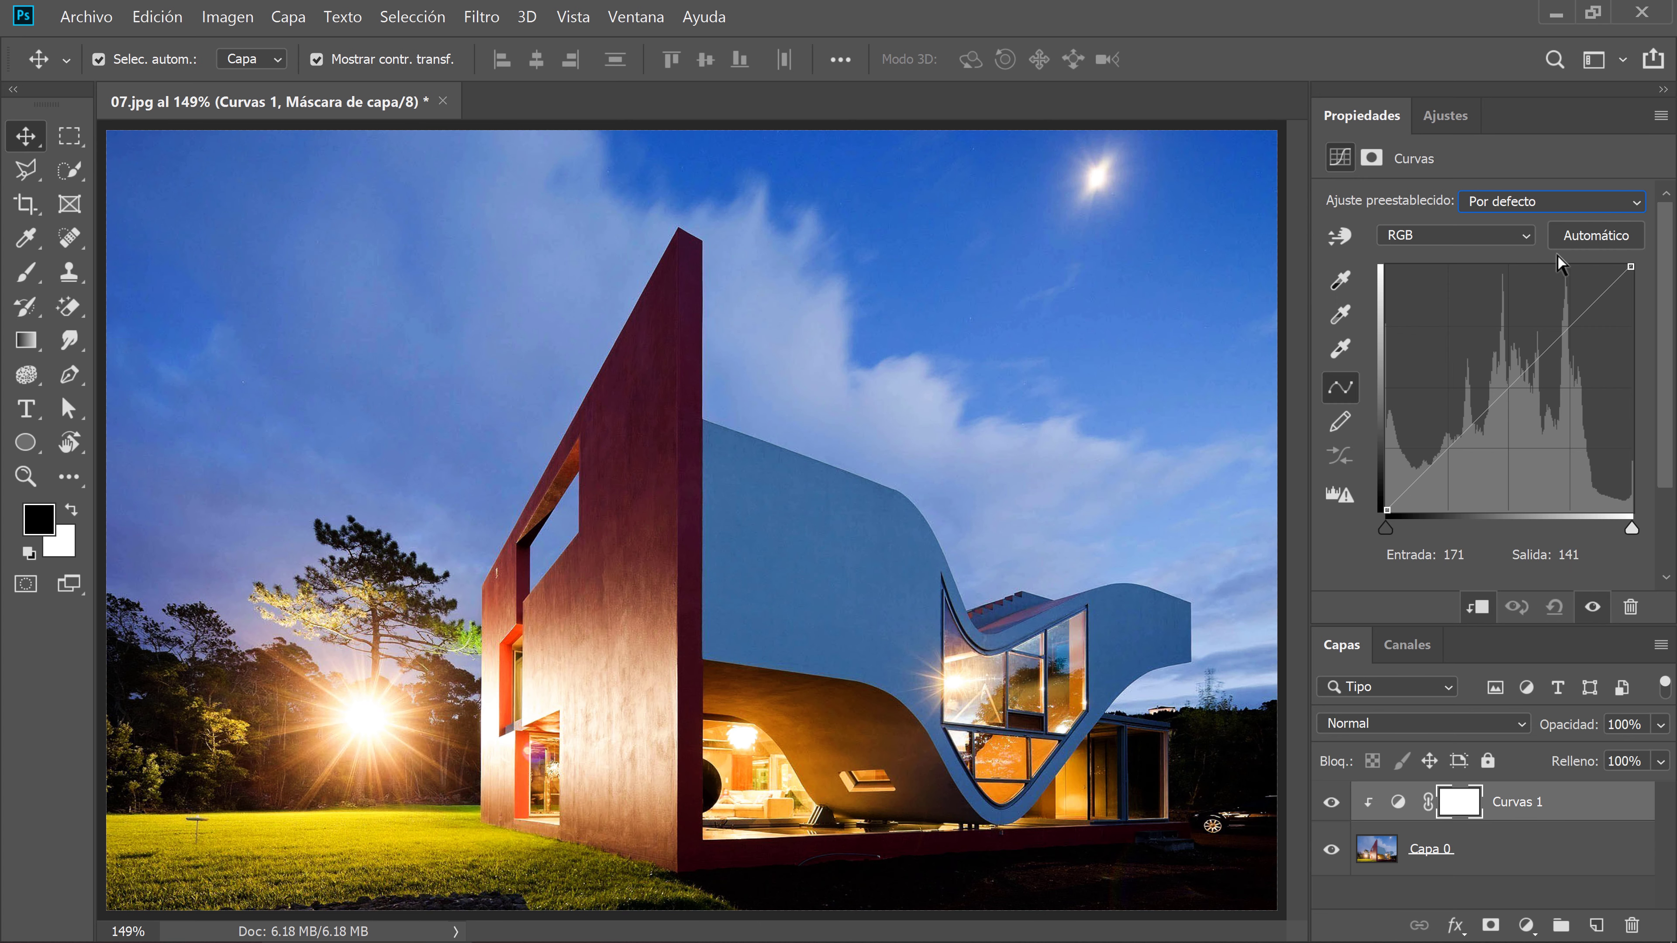
Step: Try Más claro (RGB), reset, then apply the Contraste fuerte (RGB) preset
click(1575, 201)
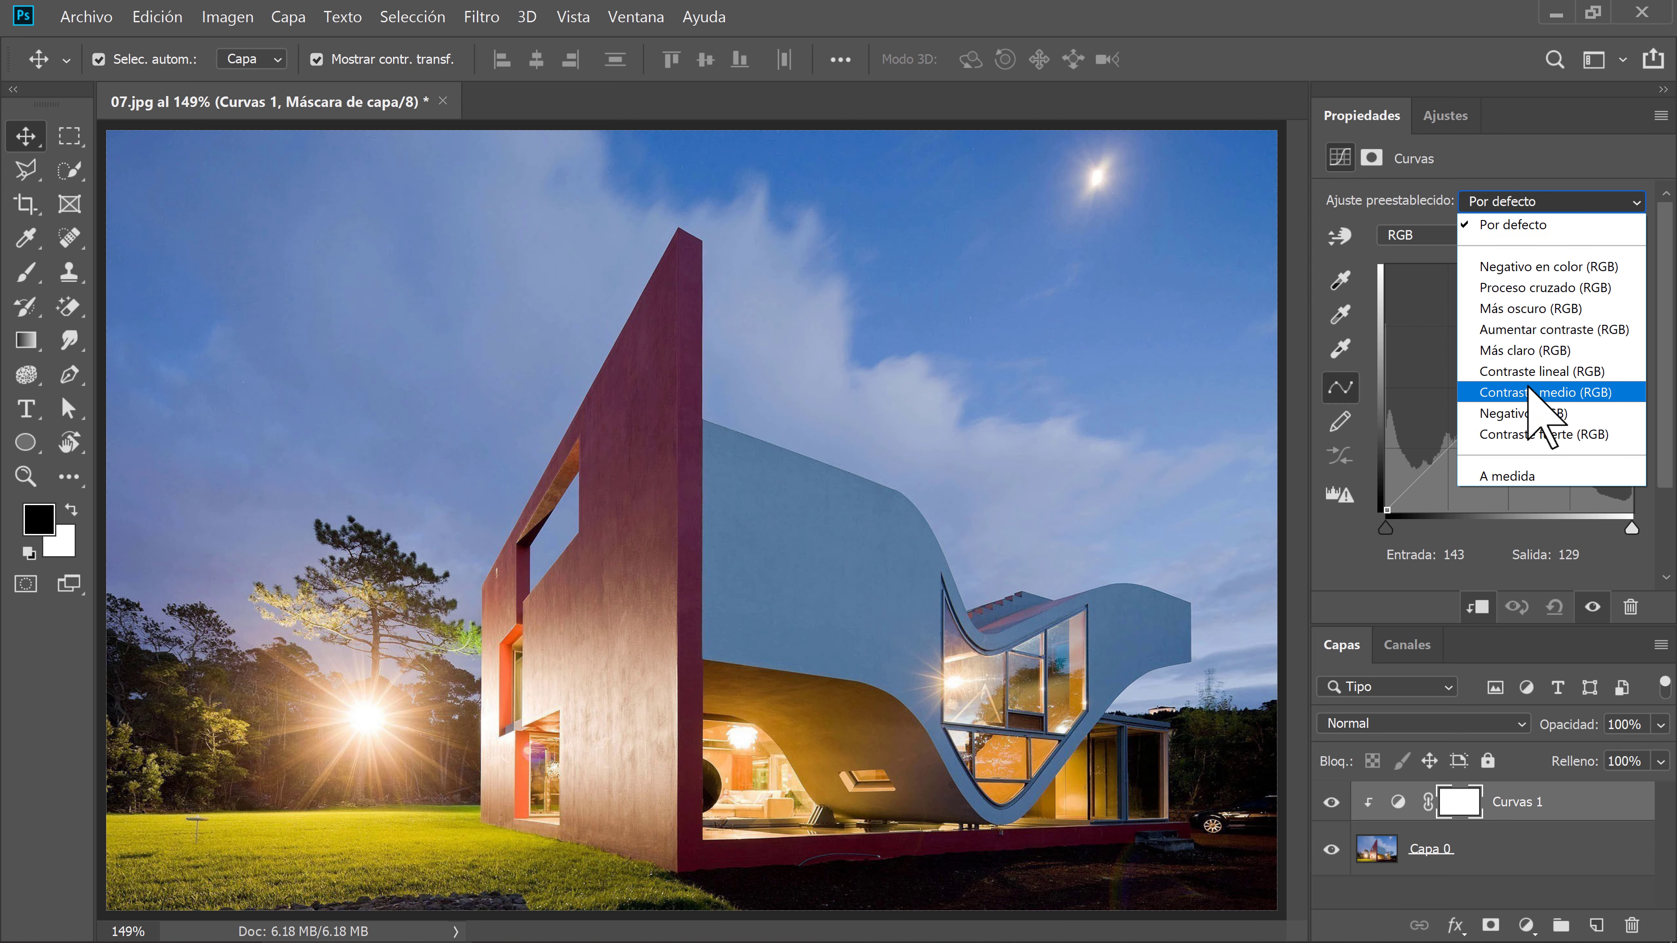
click(1525, 351)
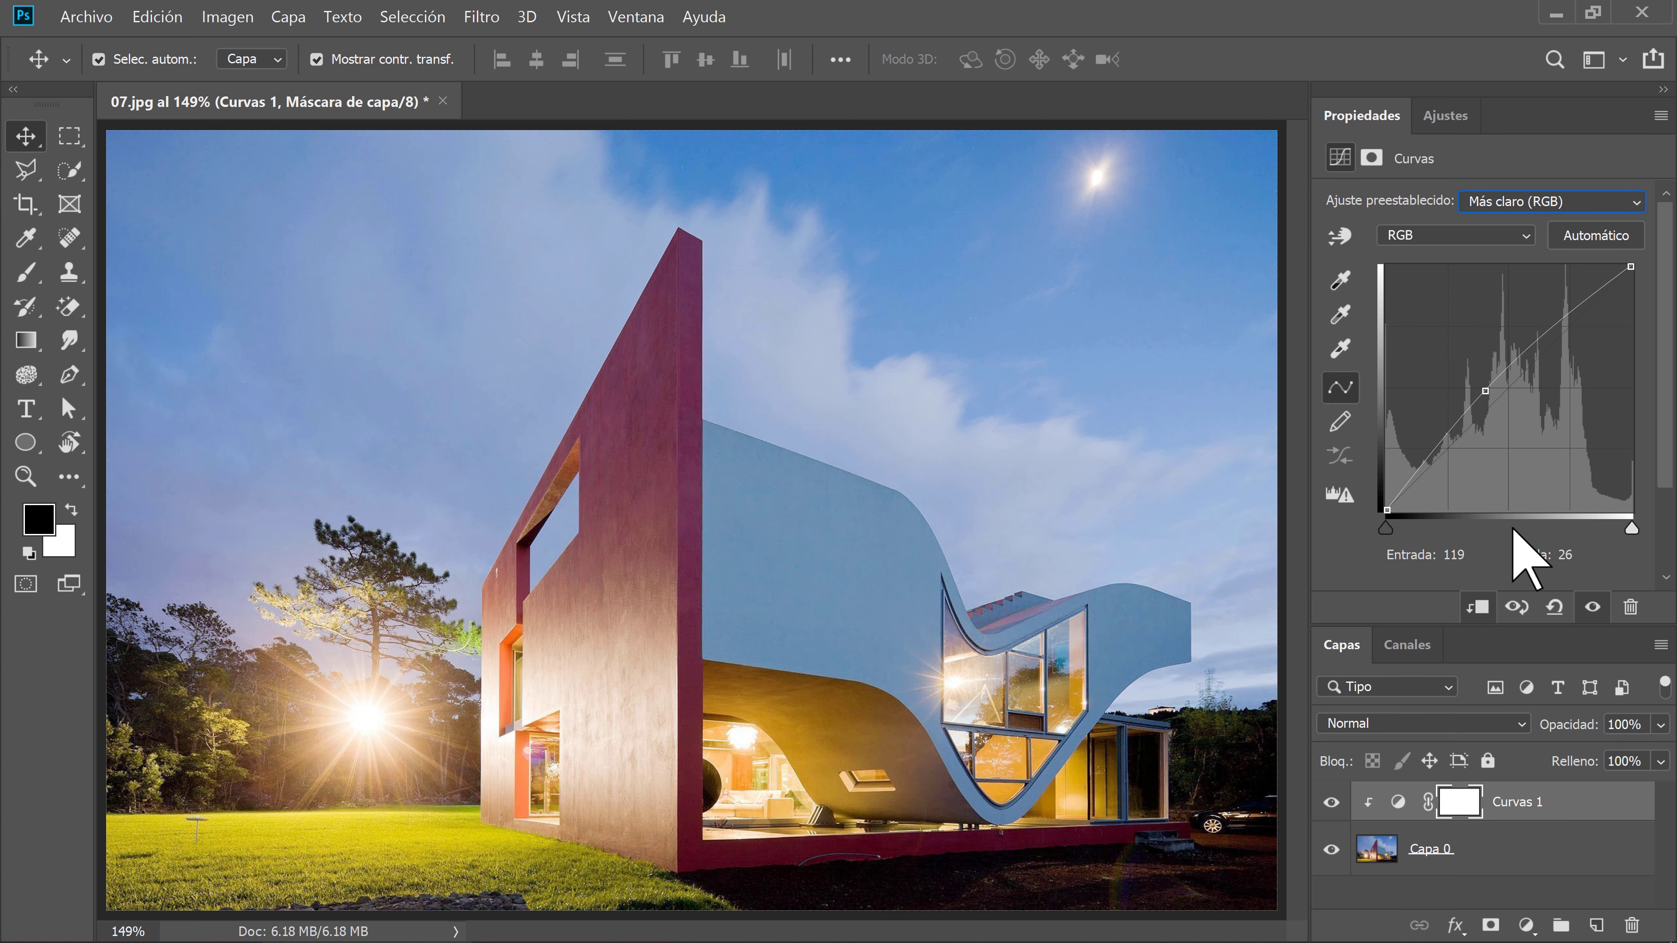
click(1554, 608)
click(1538, 202)
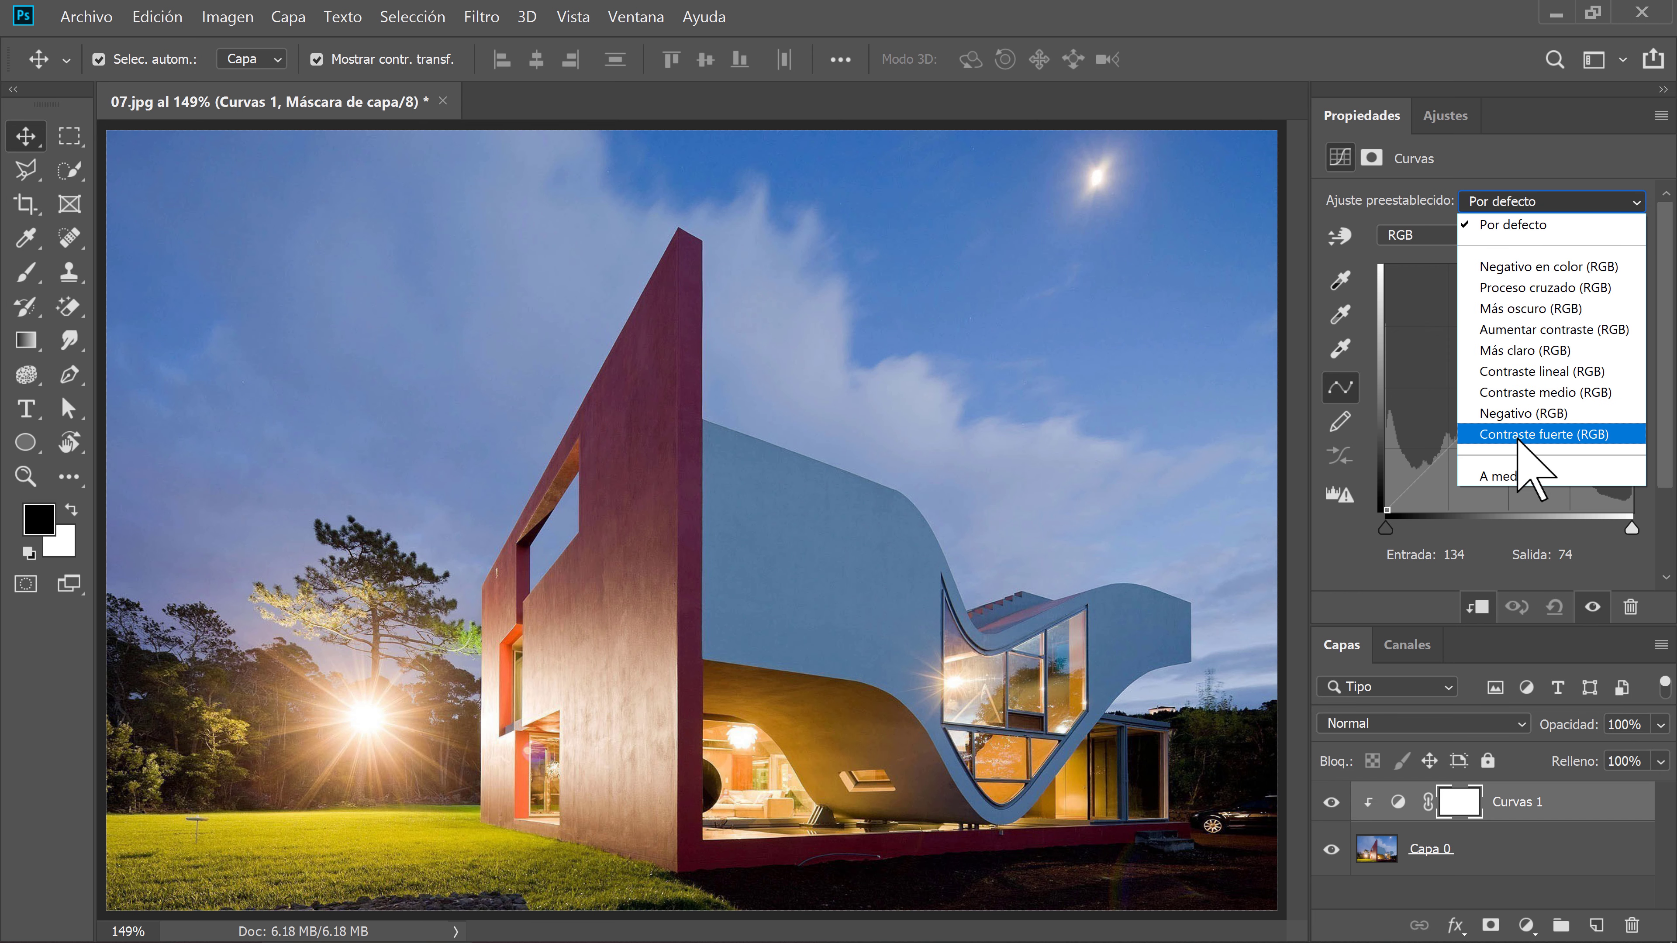
click(1539, 436)
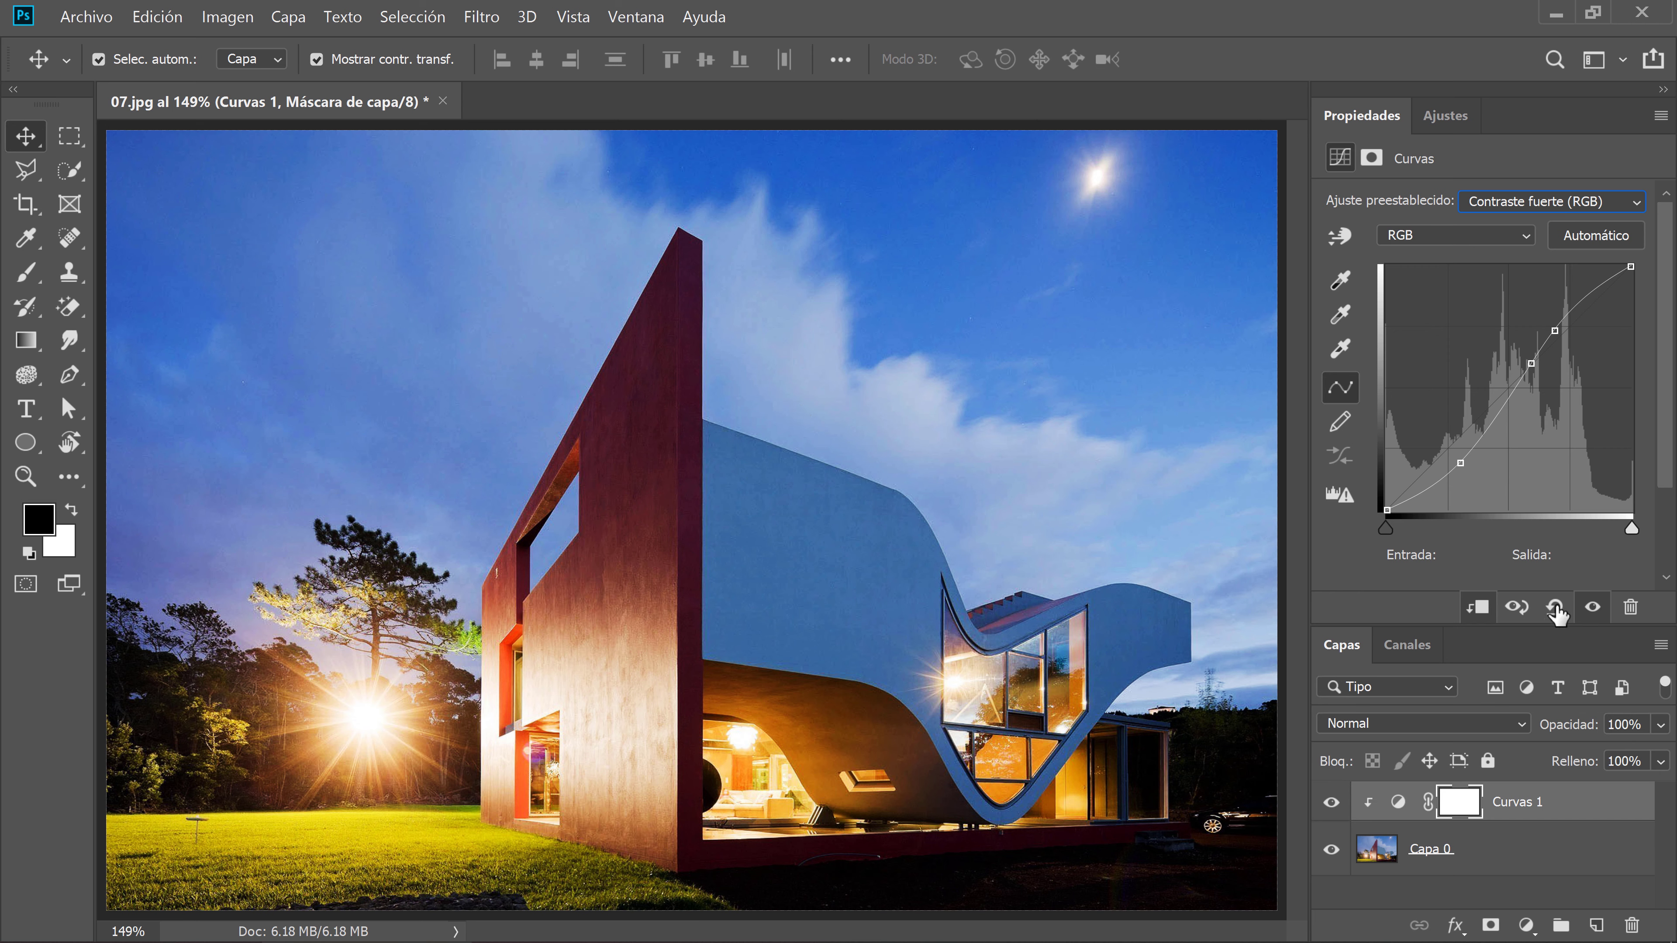
click(1593, 608)
click(1597, 610)
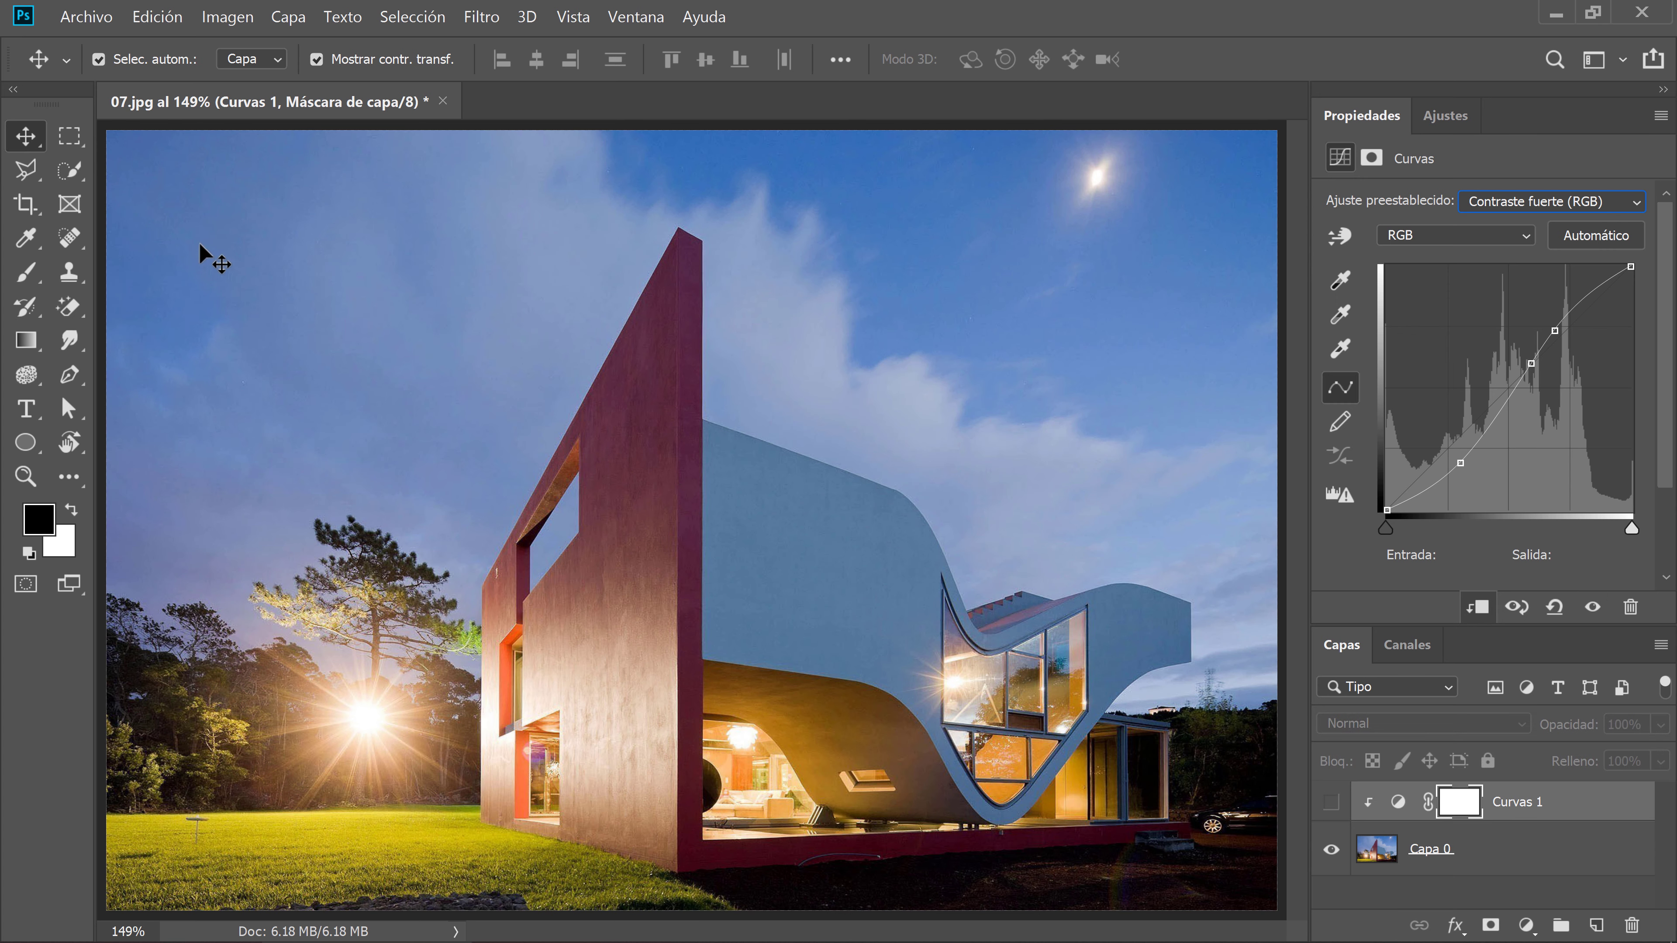
click(1593, 606)
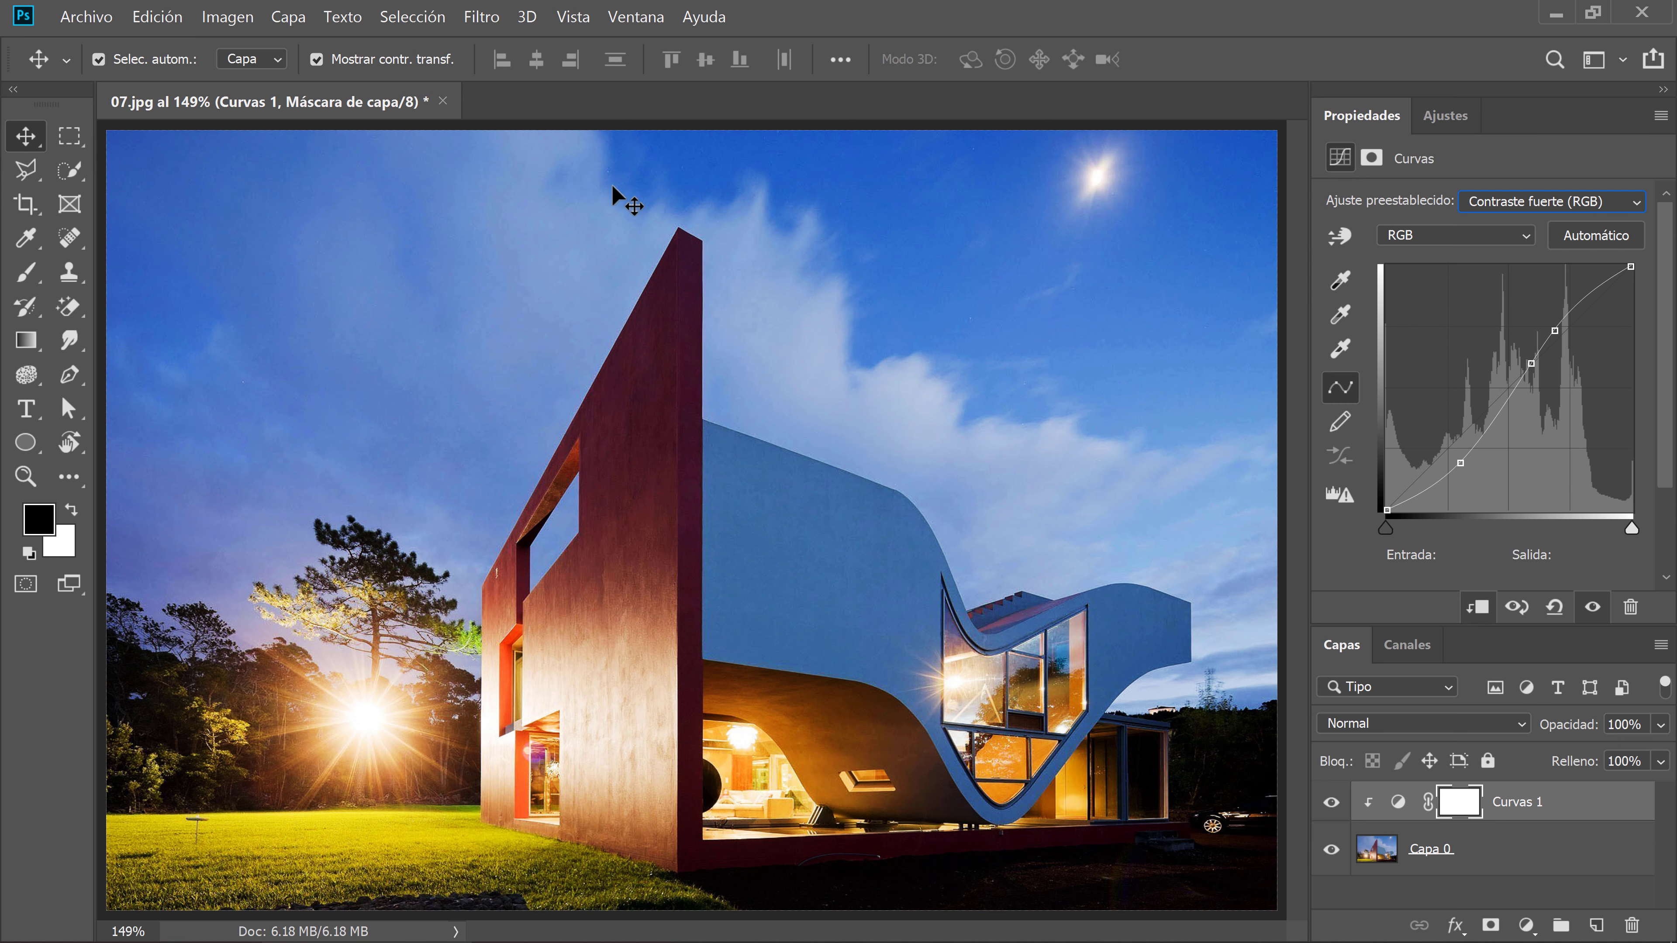
click(1593, 608)
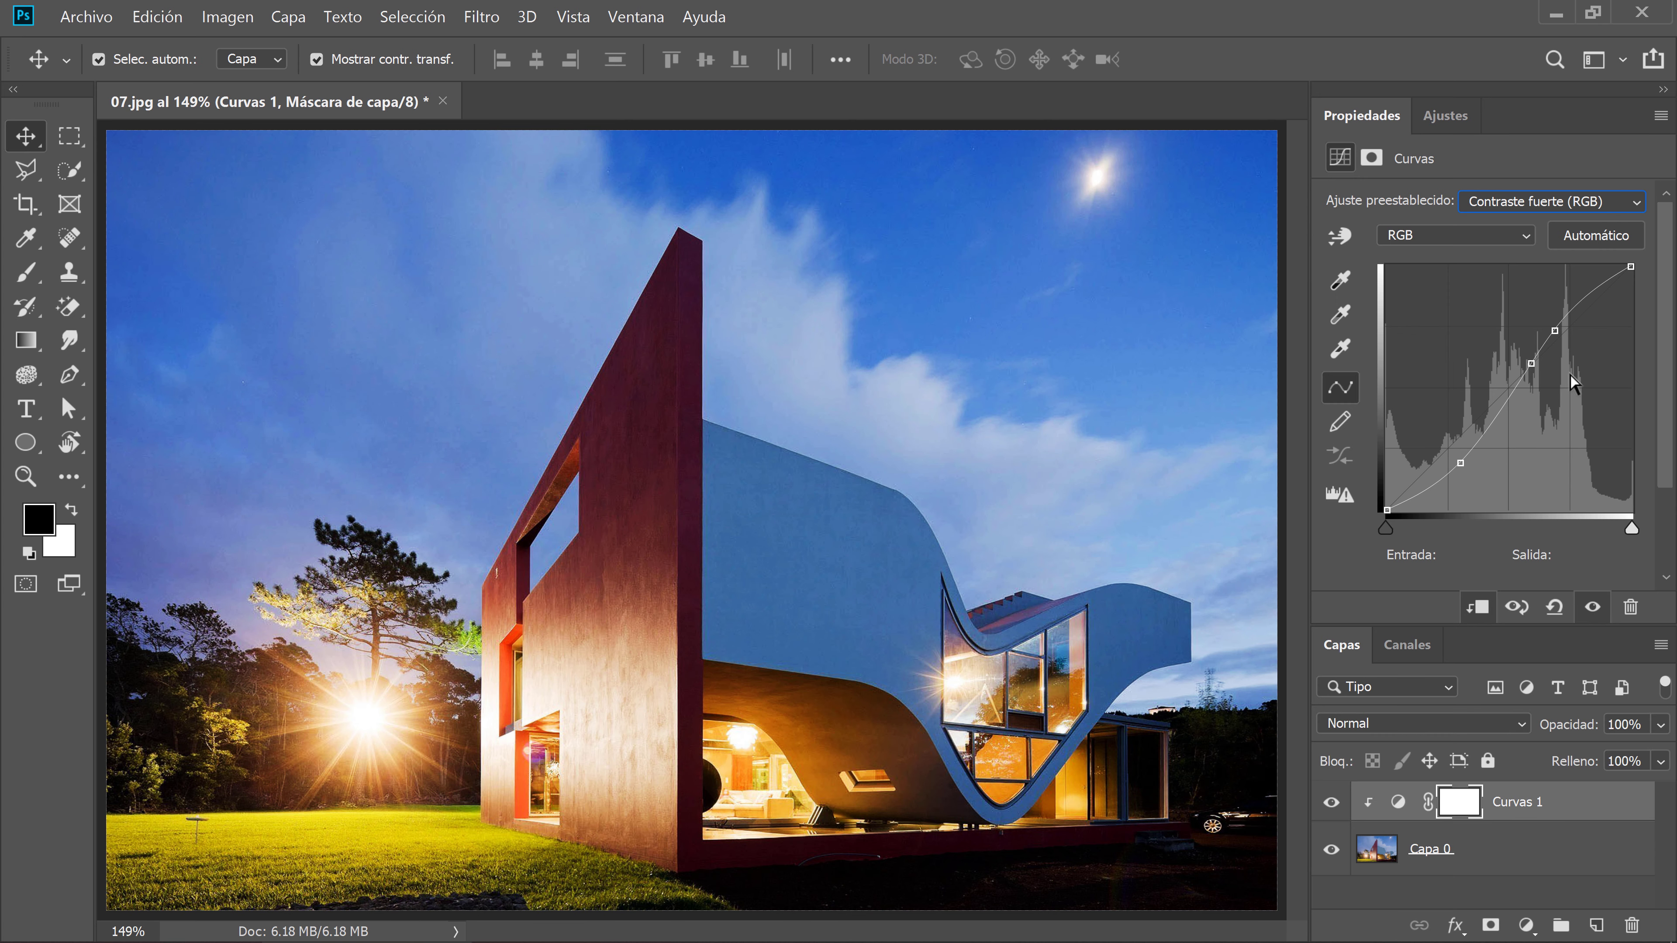